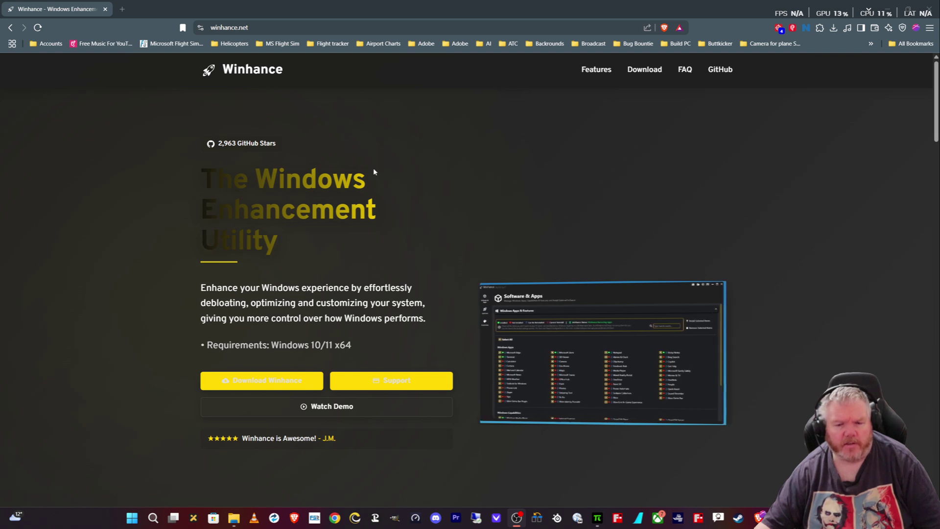
Step: Download Winhance.Installer.exe (74.1 MB) to Downloads and run it past the SmartScreen warning
{"action": "left_click", "coordinate": [283, 384]}
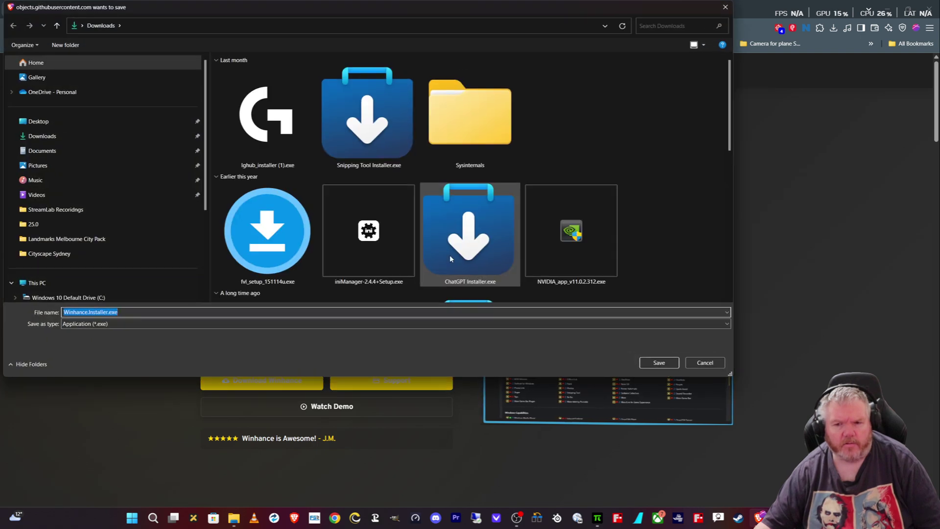
{"action": "left_click", "coordinate": [659, 363]}
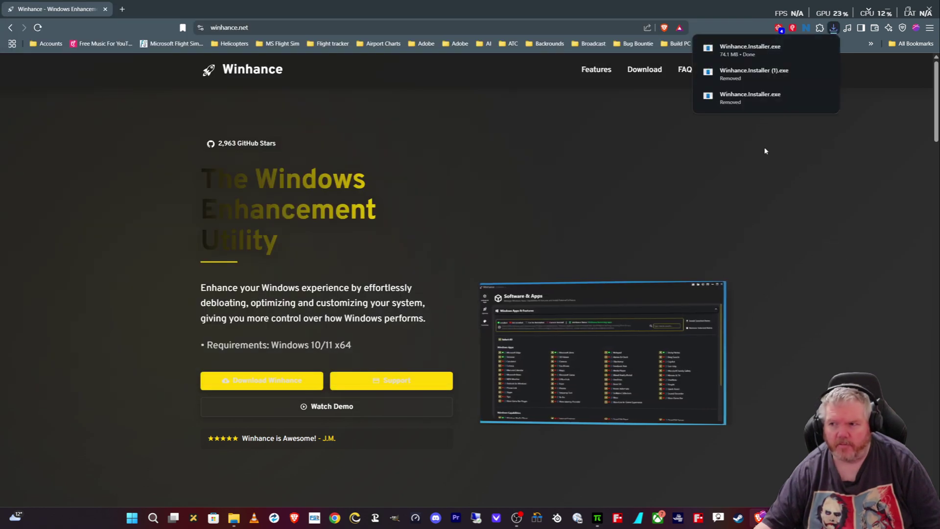
{"action": "left_click", "coordinate": [750, 50]}
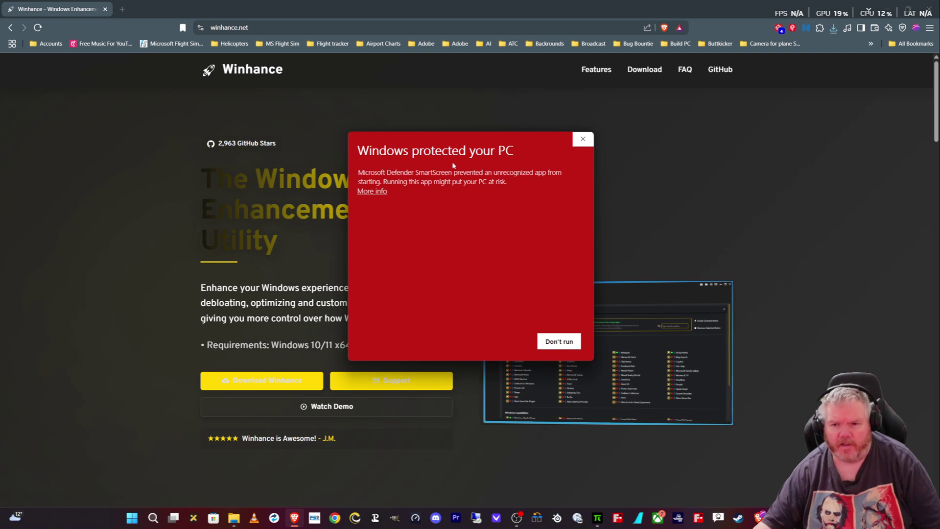
{"action": "left_click", "coordinate": [381, 192]}
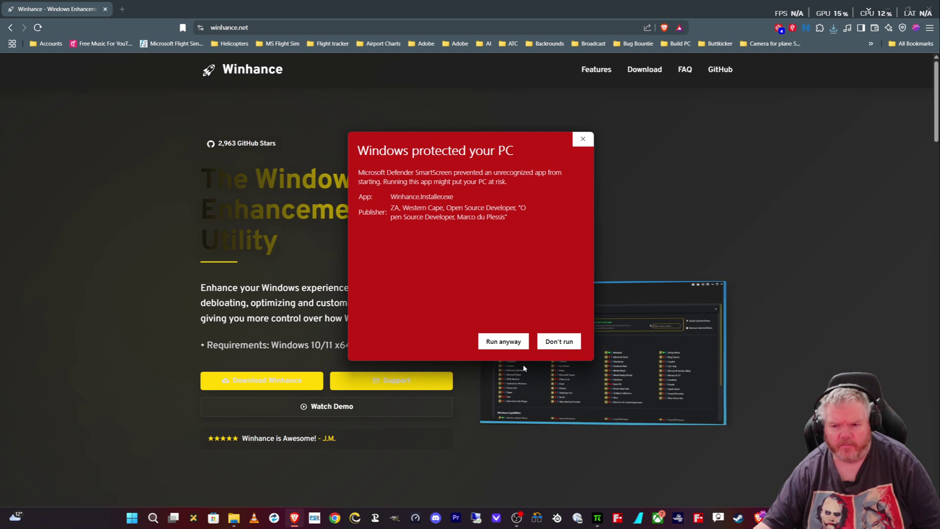
{"action": "left_click", "coordinate": [503, 343]}
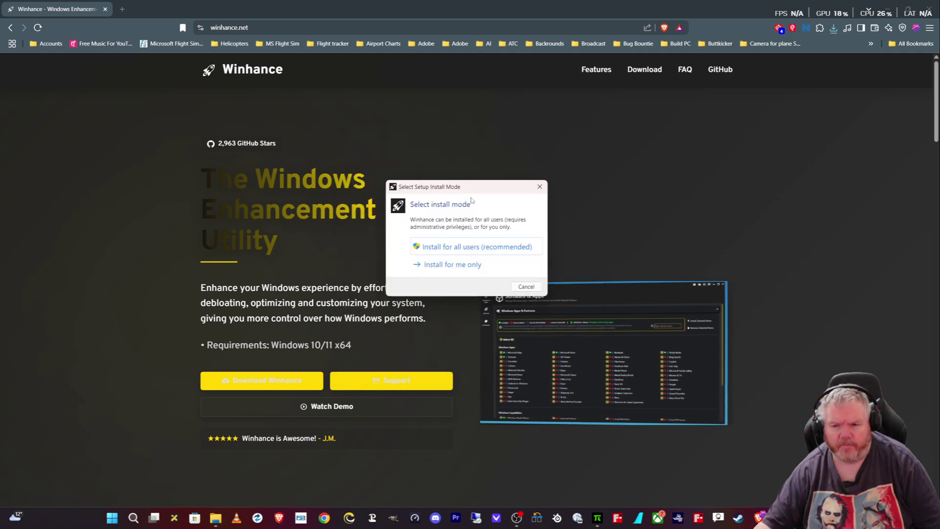
Step: Install Winhance for all users in C:\Program Files\Winhance, accepting the license, and launch it
{"action": "left_click", "coordinate": [462, 247]}
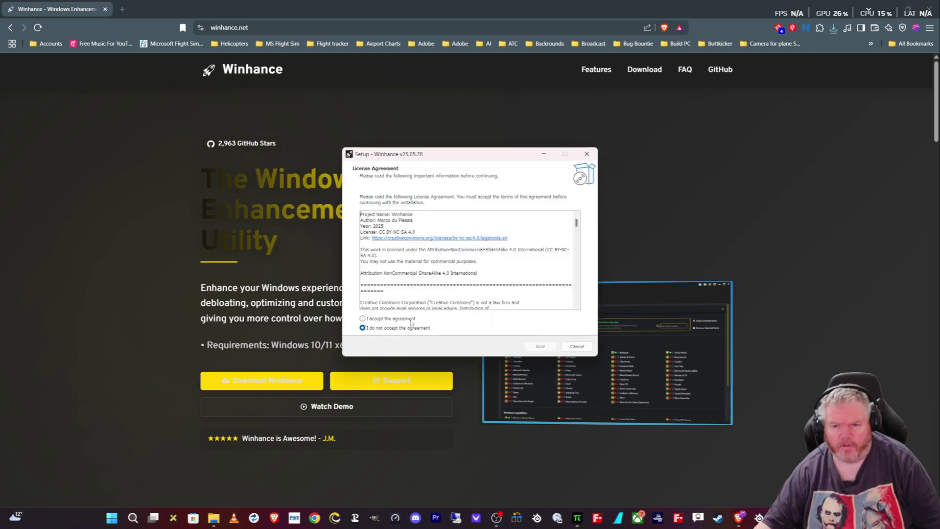
{"action": "left_click", "coordinate": [386, 318]}
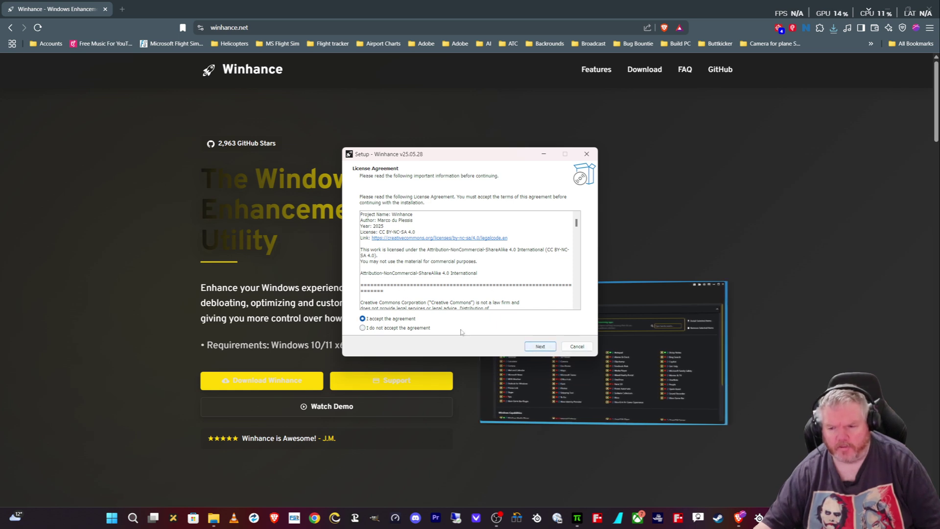
{"action": "left_click", "coordinate": [539, 346]}
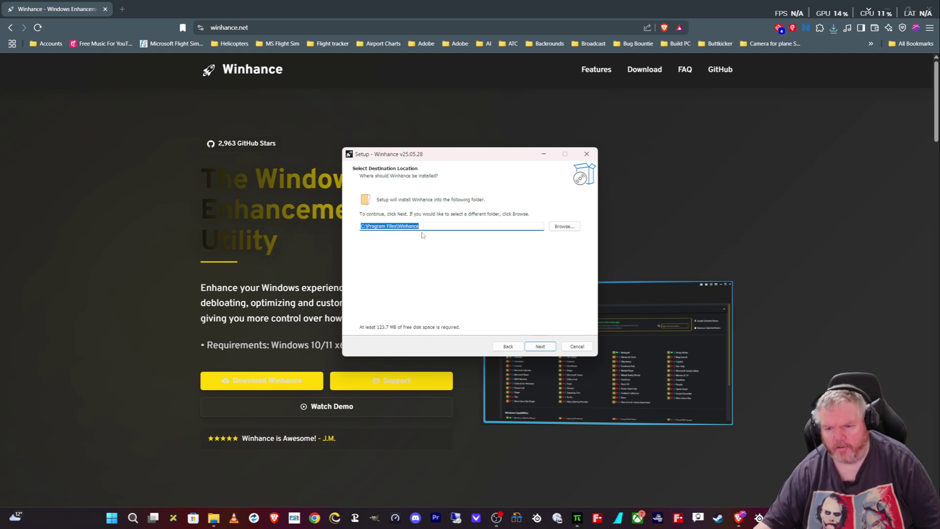
{"action": "key", "text": "Return"}
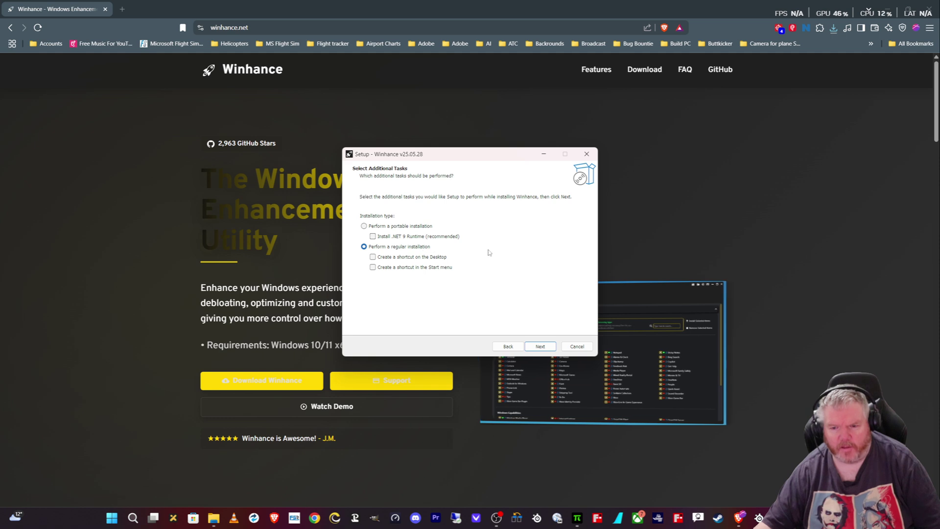
{"action": "left_click", "coordinate": [540, 346]}
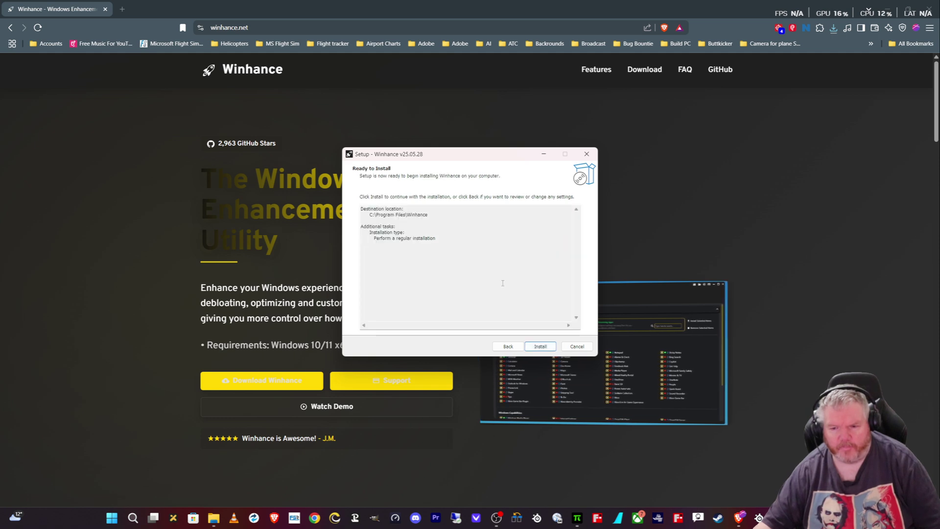
{"action": "left_click", "coordinate": [539, 346]}
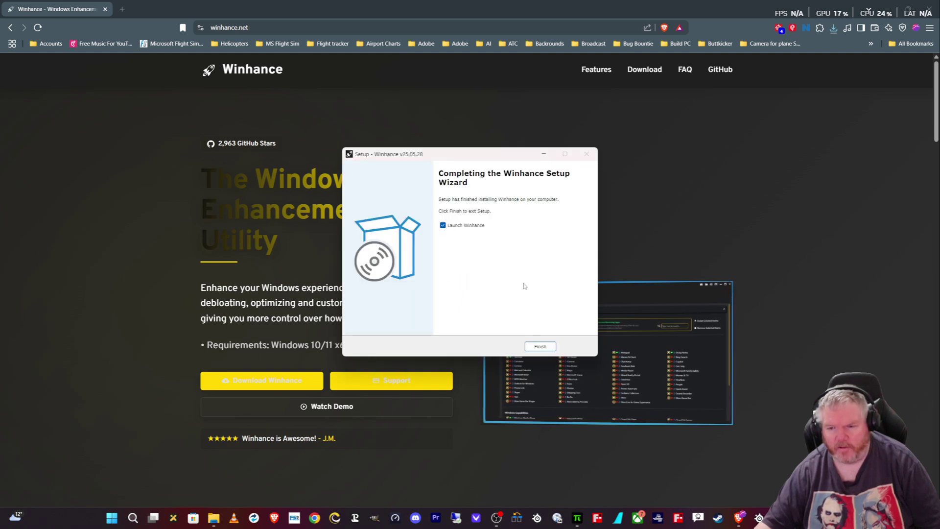
{"action": "left_click", "coordinate": [540, 346]}
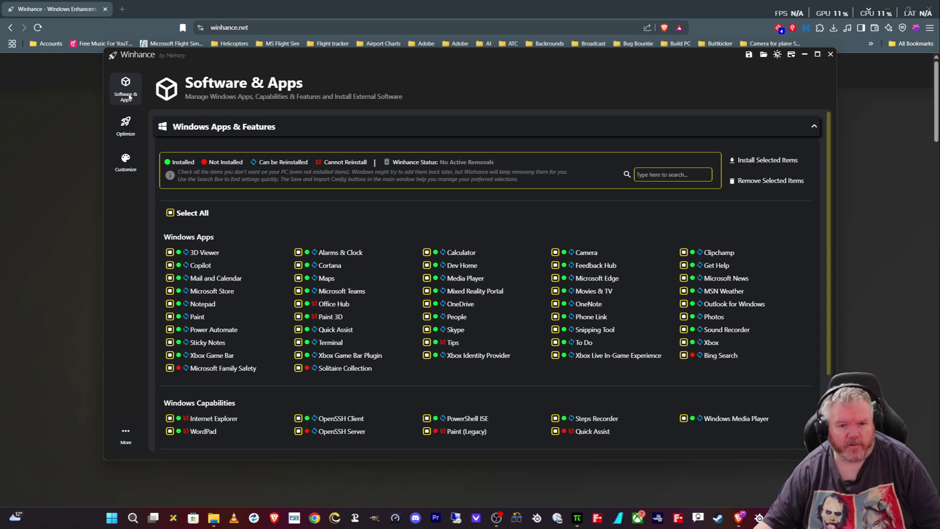
{"action": "left_click", "coordinate": [118, 136]}
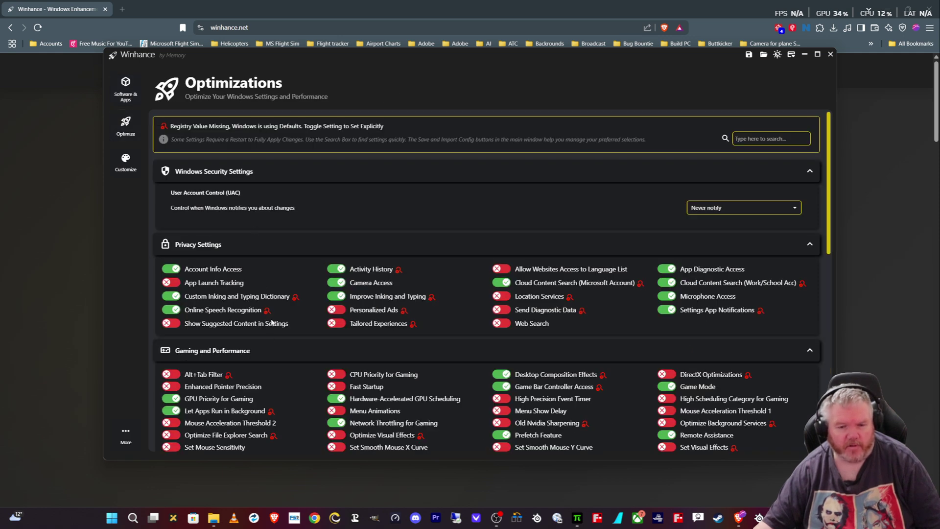
{"action": "scroll", "coordinate": [435, 338], "scroll_direction": "down", "scroll_amount": 7}
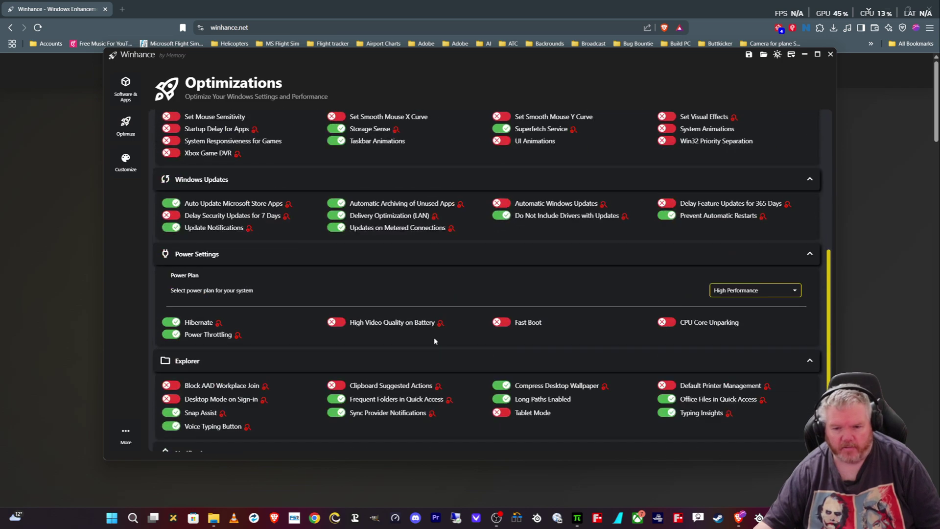
{"action": "scroll", "coordinate": [435, 341], "scroll_direction": "up", "scroll_amount": 8}
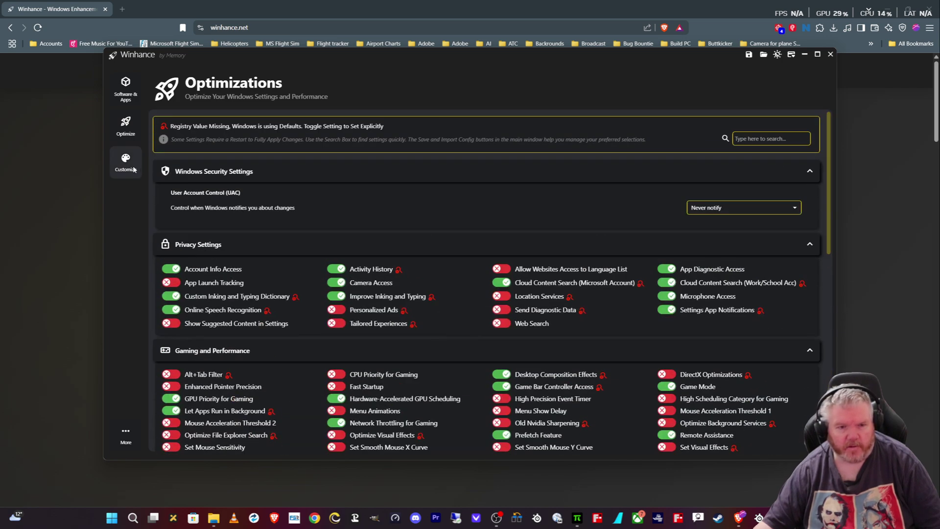
{"action": "left_click", "coordinate": [125, 162]}
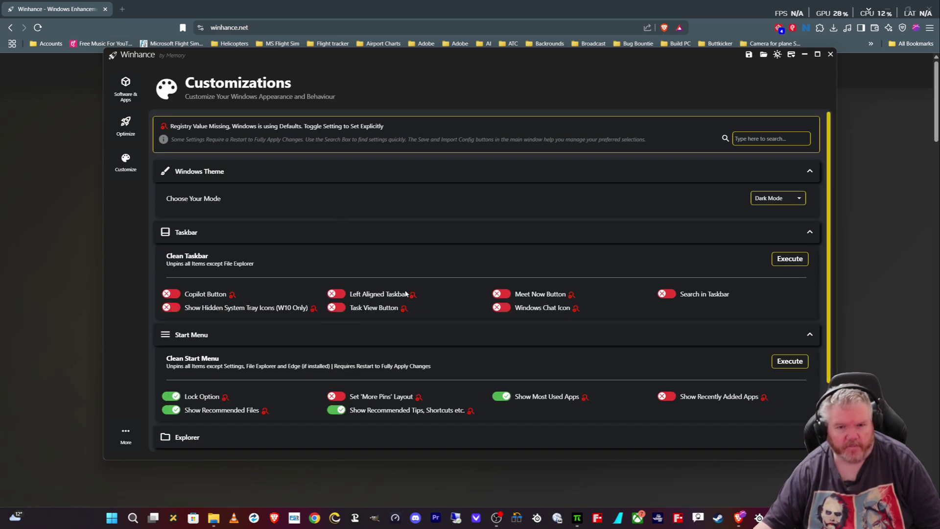
{"action": "scroll", "coordinate": [405, 294], "scroll_direction": "down", "scroll_amount": 2}
{"action": "scroll", "coordinate": [489, 301], "scroll_direction": "up", "scroll_amount": 3}
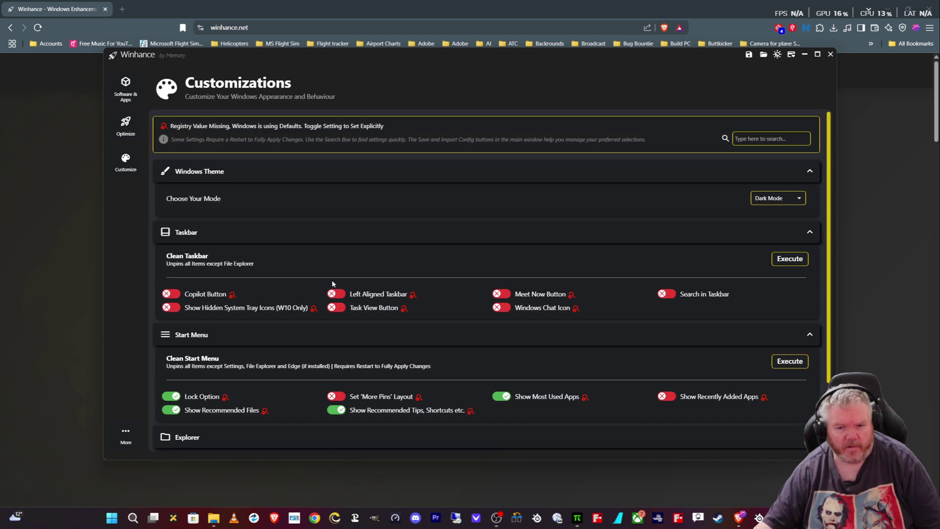
{"action": "left_click", "coordinate": [128, 95]}
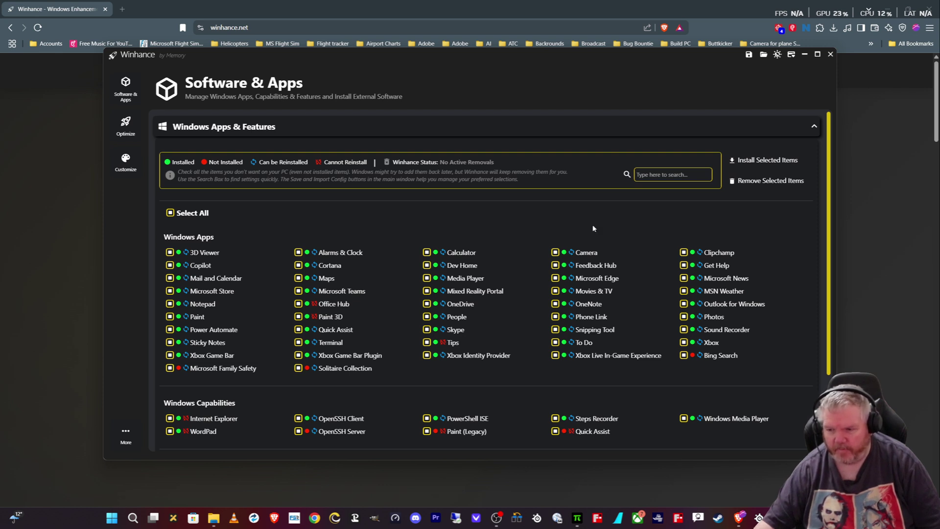
Step: Use Select All to leave no Windows apps or capabilities checked in the list
{"action": "left_click", "coordinate": [170, 212]}
{"action": "left_click", "coordinate": [181, 214]}
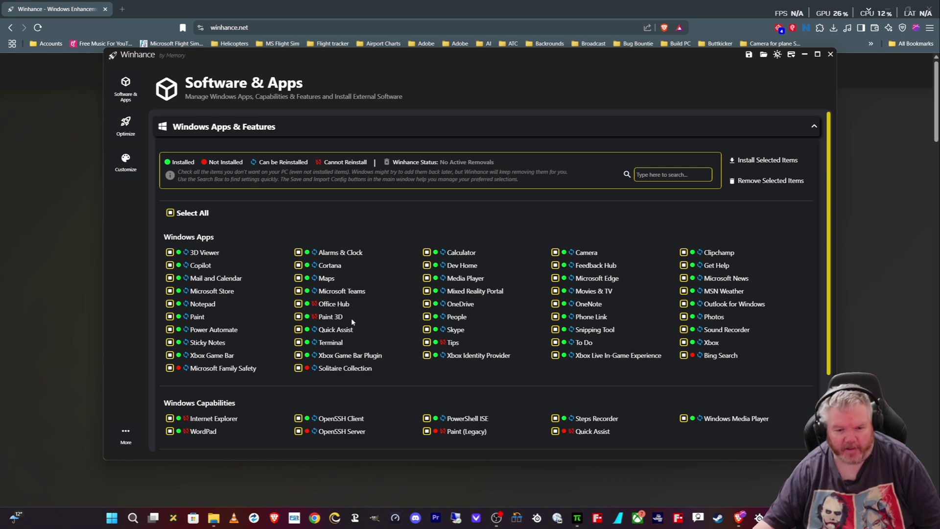
{"action": "scroll", "coordinate": [356, 318], "scroll_direction": "down", "scroll_amount": 2}
{"action": "scroll", "coordinate": [356, 318], "scroll_direction": "down", "scroll_amount": 1}
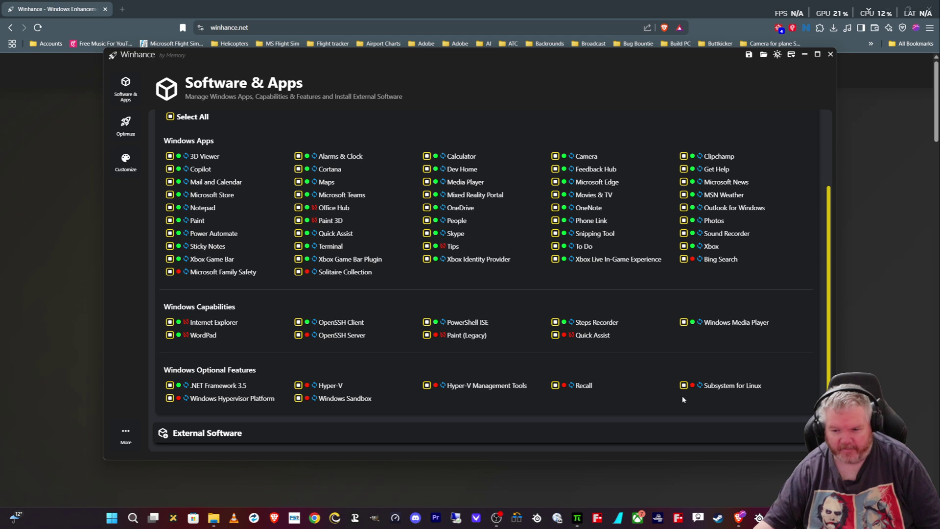
{"action": "scroll", "coordinate": [553, 394], "scroll_direction": "up", "scroll_amount": 3}
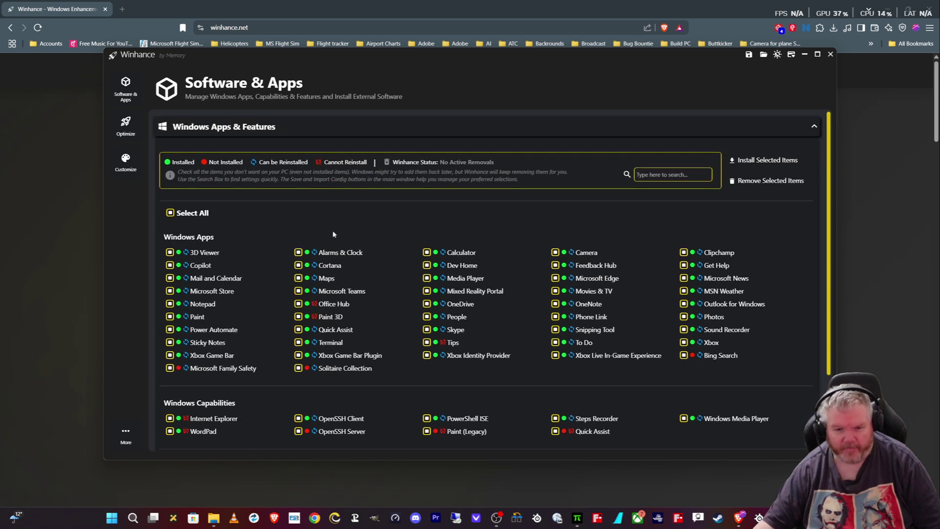
{"action": "left_click", "coordinate": [171, 214]}
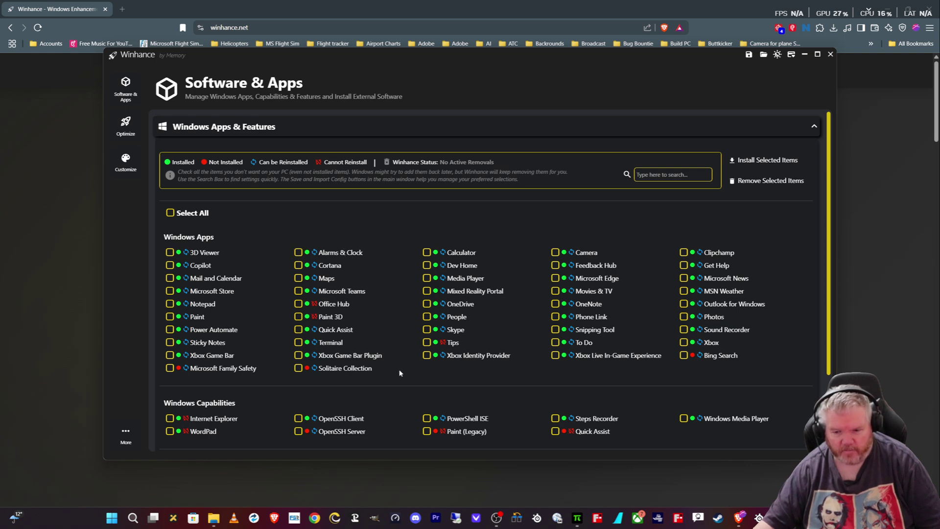
Step: Scroll through the Software & Apps list to review the apps and capabilities
{"action": "scroll", "coordinate": [399, 373], "scroll_direction": "down", "scroll_amount": 1}
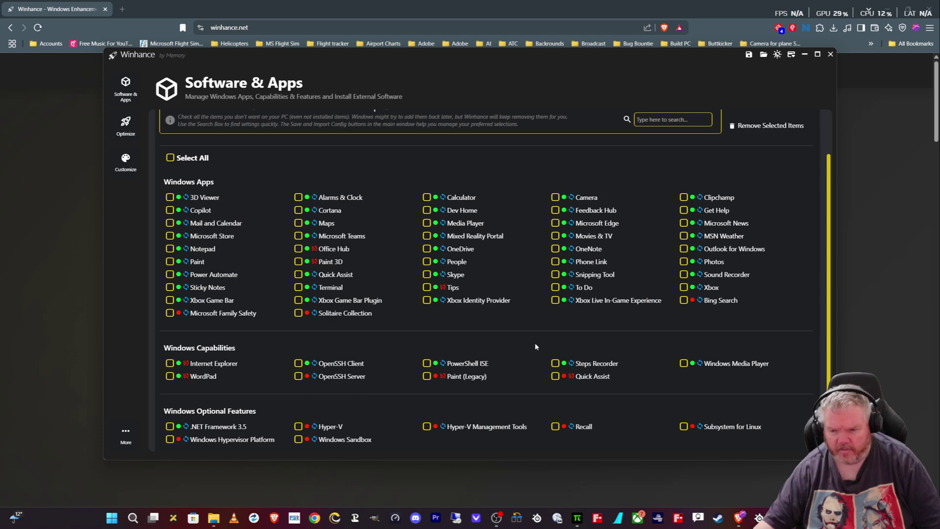
{"action": "scroll", "coordinate": [358, 325], "scroll_direction": "up", "scroll_amount": 2}
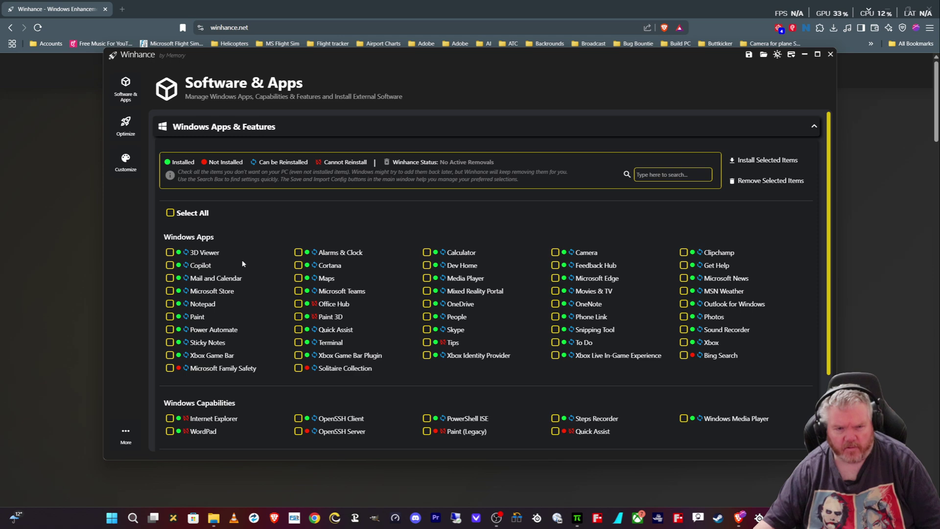
{"action": "scroll", "coordinate": [390, 272], "scroll_direction": "down", "scroll_amount": 2}
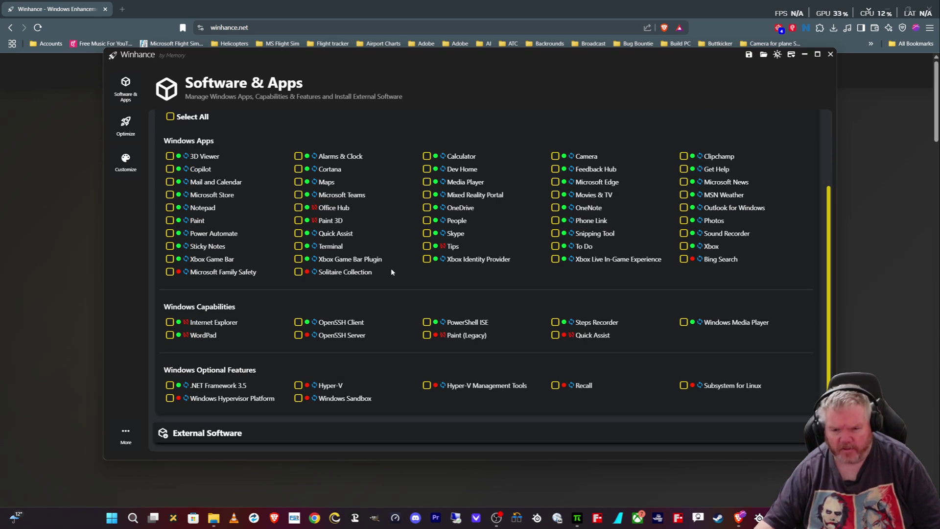
{"action": "scroll", "coordinate": [402, 150], "scroll_direction": "up", "scroll_amount": 2}
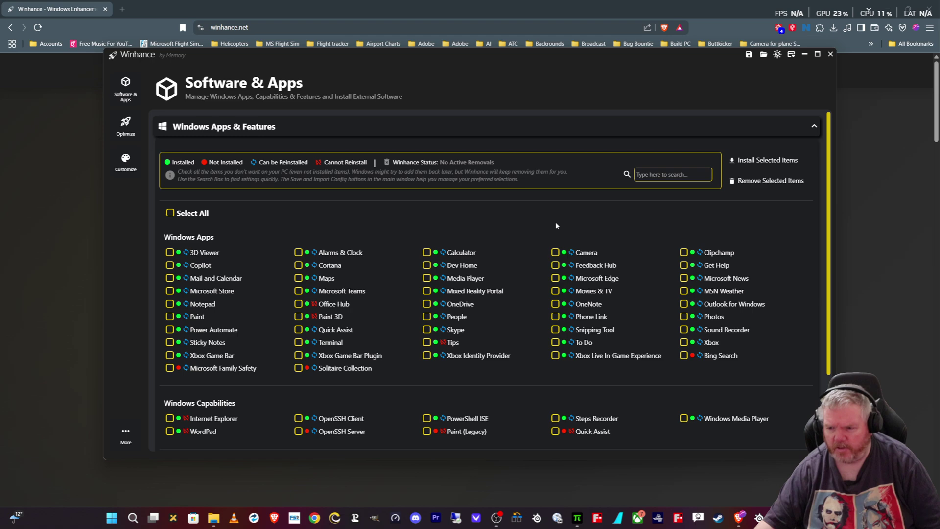
{"action": "scroll", "coordinate": [486, 236], "scroll_direction": "down", "scroll_amount": 1}
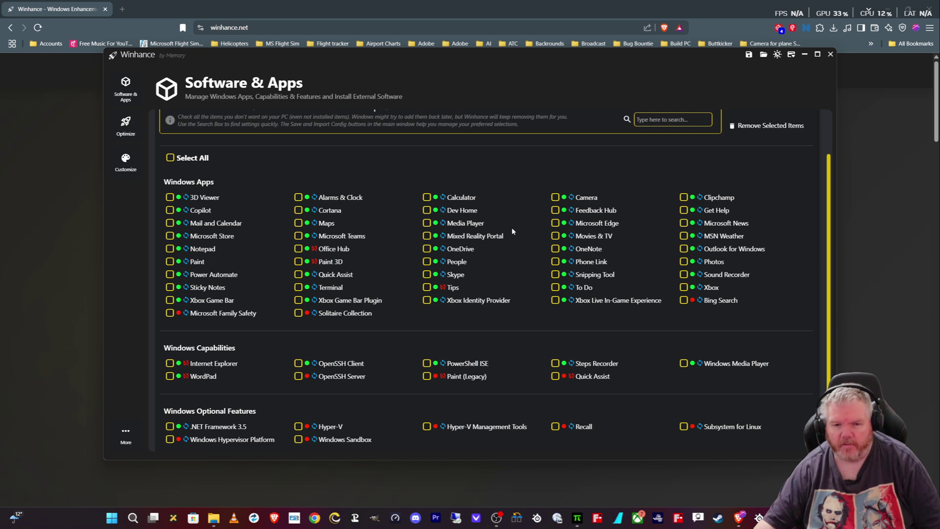
{"action": "scroll", "coordinate": [419, 276], "scroll_direction": "up", "scroll_amount": 1}
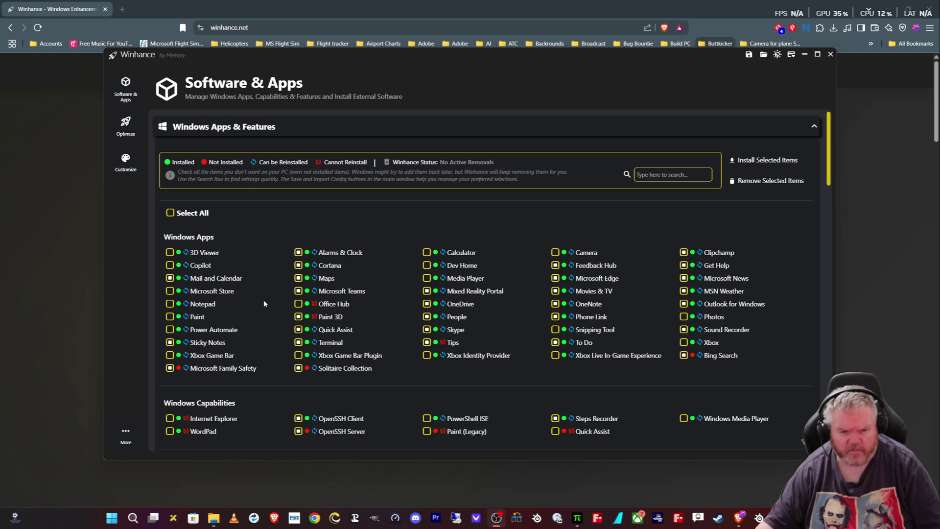
Step: Toggle Mail and Calendar and Sticky Notes, keep Cortana and Alarms & Clock ticked, untick Photos
{"action": "left_click", "coordinate": [218, 279]}
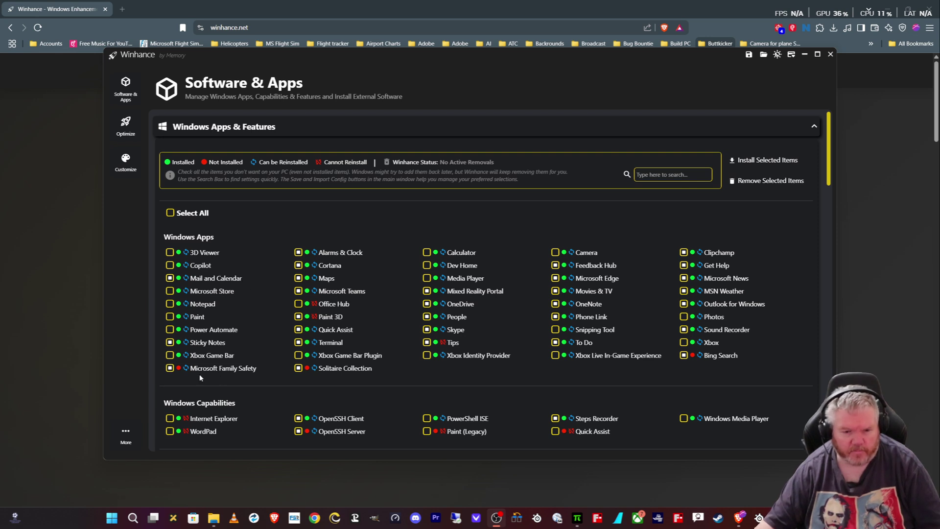
{"action": "left_click", "coordinate": [218, 344]}
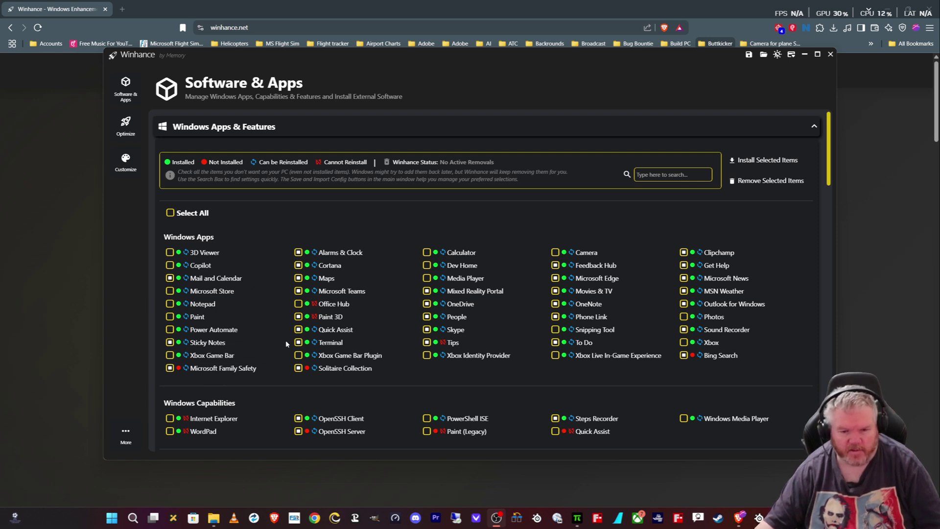
{"action": "left_click", "coordinate": [330, 266]}
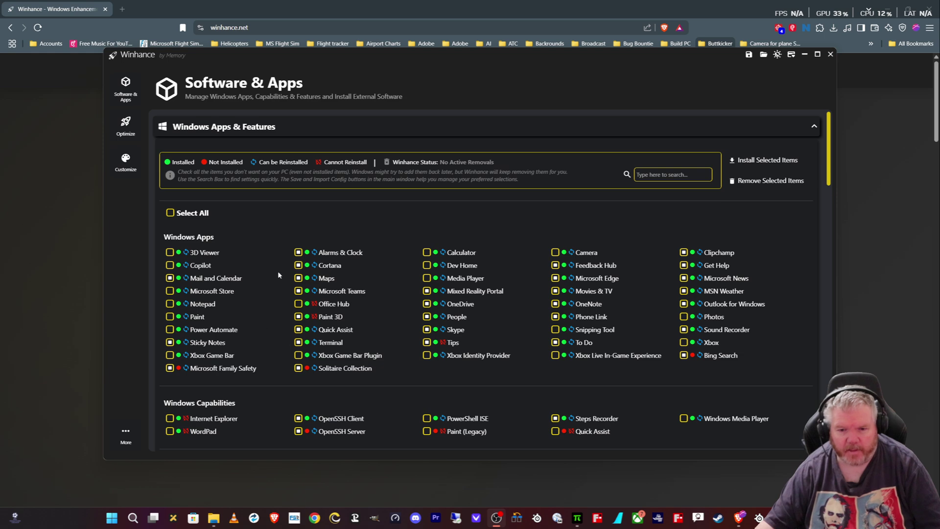
{"action": "left_click", "coordinate": [329, 253]}
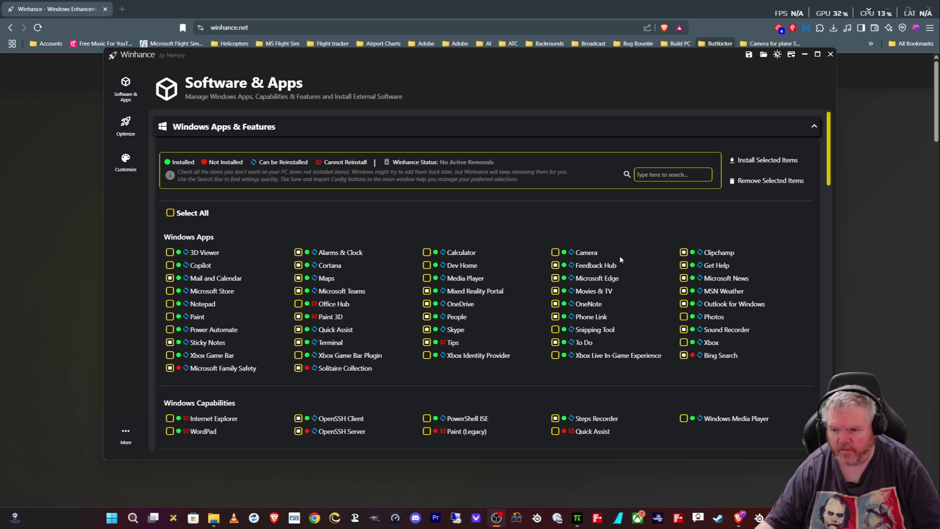
{"action": "left_click", "coordinate": [714, 318]}
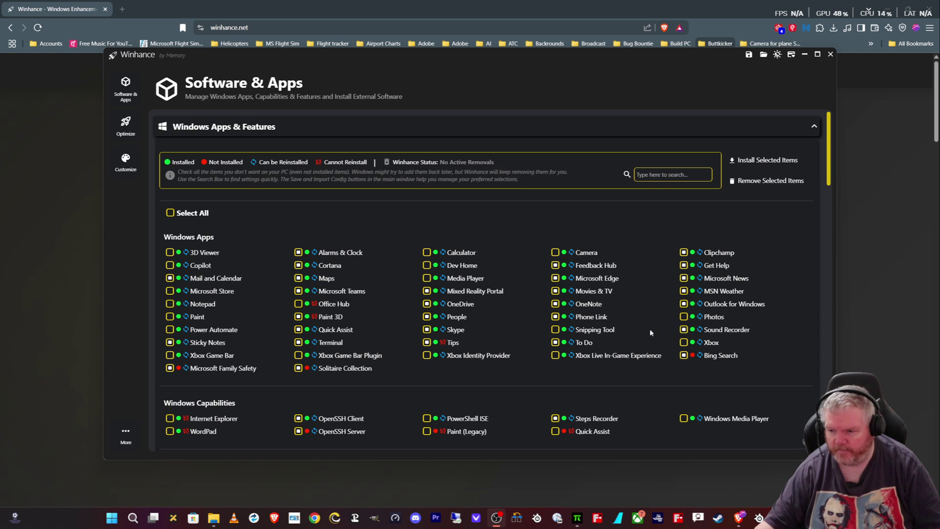
{"action": "scroll", "coordinate": [442, 372], "scroll_direction": "down", "scroll_amount": 1}
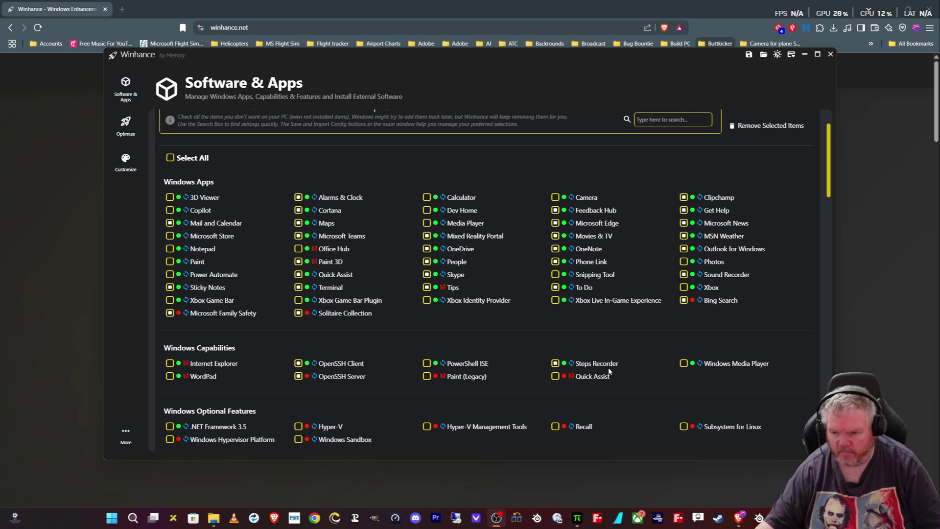
{"action": "scroll", "coordinate": [486, 359], "scroll_direction": "down", "scroll_amount": 2}
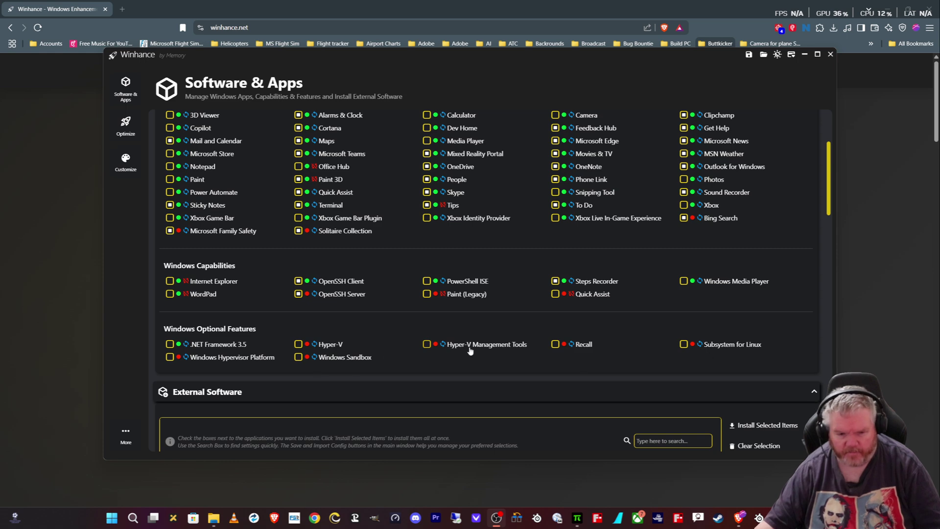
{"action": "scroll", "coordinate": [471, 350], "scroll_direction": "down", "scroll_amount": 1}
{"action": "scroll", "coordinate": [470, 350], "scroll_direction": "down", "scroll_amount": 3}
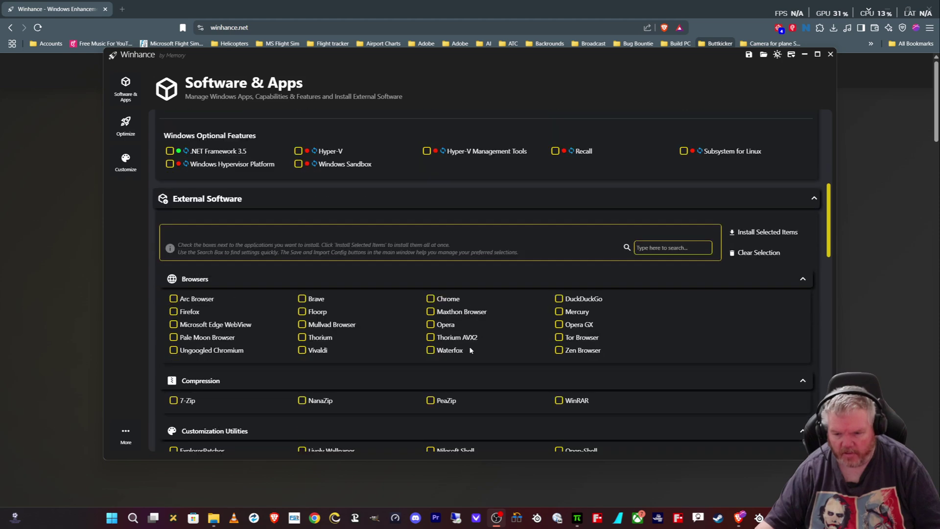
{"action": "scroll", "coordinate": [396, 332], "scroll_direction": "down", "scroll_amount": 2}
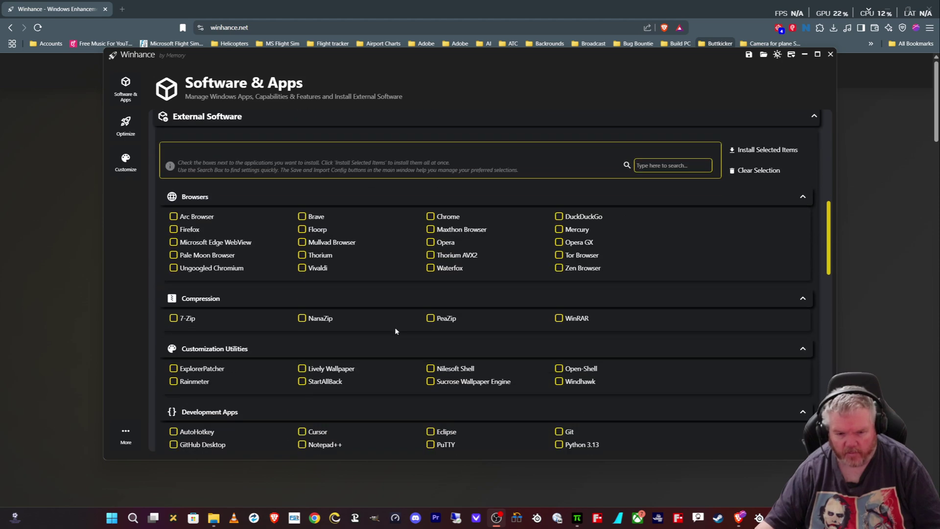
{"action": "scroll", "coordinate": [396, 331], "scroll_direction": "down", "scroll_amount": 3}
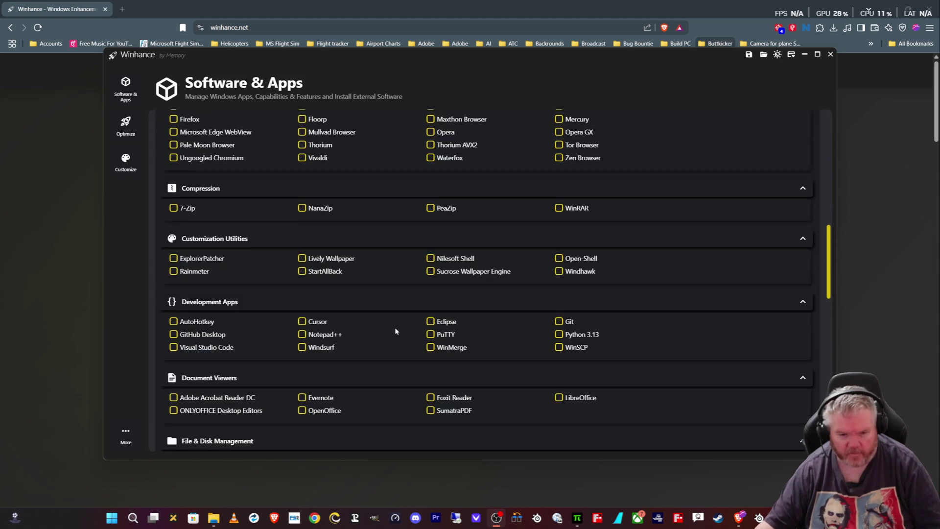
{"action": "scroll", "coordinate": [395, 331], "scroll_direction": "up", "scroll_amount": 6}
{"action": "scroll", "coordinate": [395, 331], "scroll_direction": "down", "scroll_amount": 5}
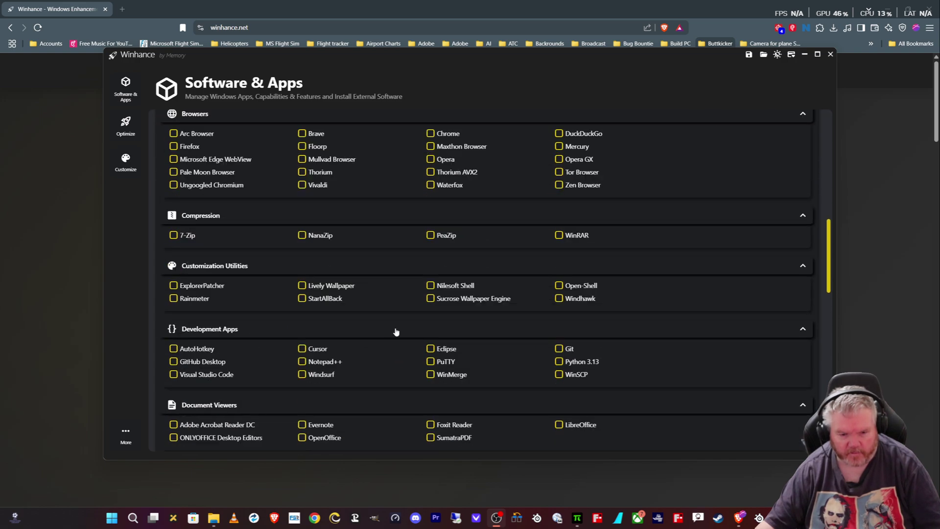
{"action": "scroll", "coordinate": [396, 332], "scroll_direction": "down", "scroll_amount": 4}
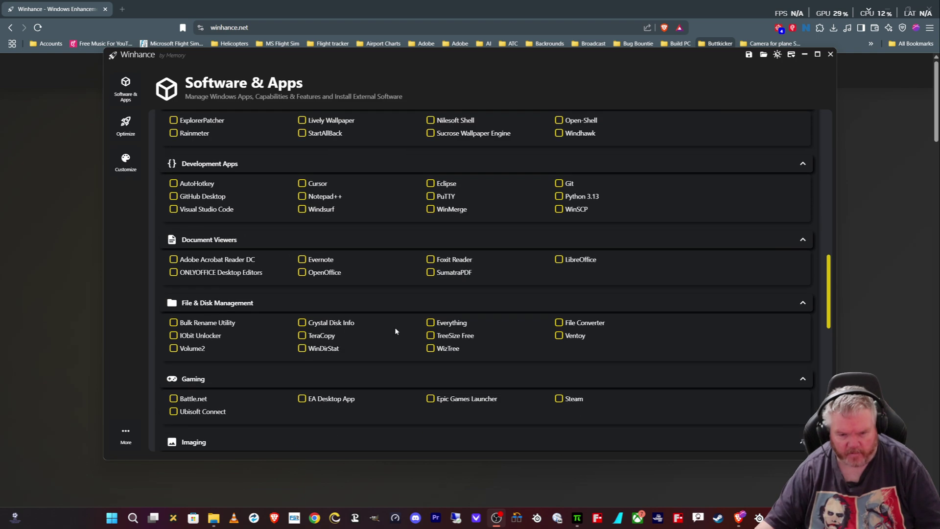
{"action": "scroll", "coordinate": [396, 331], "scroll_direction": "up", "scroll_amount": 6}
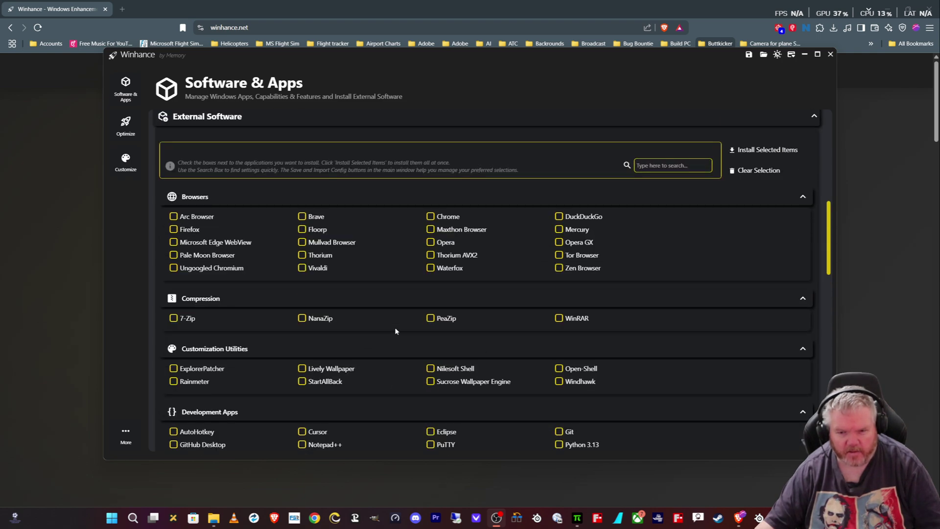
{"action": "scroll", "coordinate": [396, 331], "scroll_direction": "up", "scroll_amount": 1}
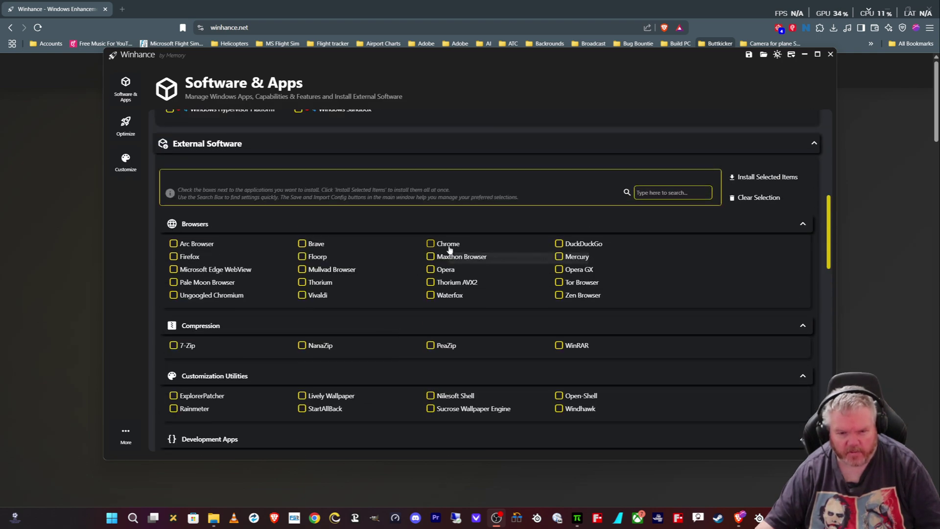
{"action": "scroll", "coordinate": [357, 268], "scroll_direction": "up", "scroll_amount": 4}
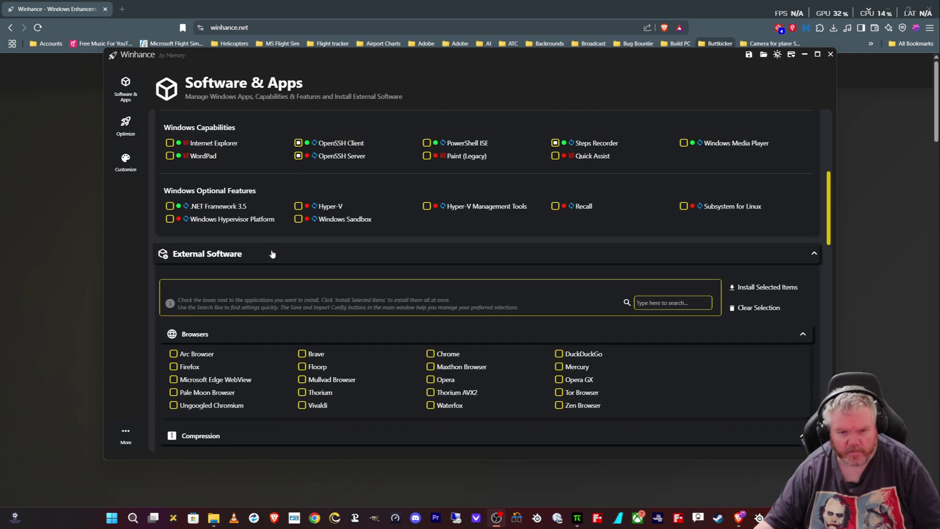
{"action": "scroll", "coordinate": [390, 288], "scroll_direction": "down", "scroll_amount": 3}
{"action": "scroll", "coordinate": [391, 287], "scroll_direction": "down", "scroll_amount": 12}
{"action": "scroll", "coordinate": [391, 288], "scroll_direction": "down", "scroll_amount": 2}
{"action": "scroll", "coordinate": [391, 287], "scroll_direction": "up", "scroll_amount": 15}
{"action": "scroll", "coordinate": [391, 288], "scroll_direction": "up", "scroll_amount": 7}
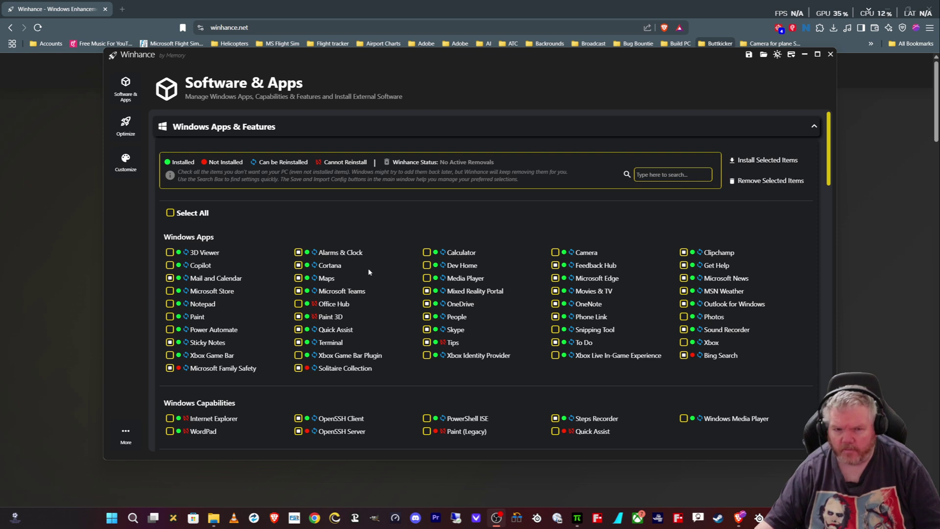
Step: Remove the 32 ticked items, confirming the removal prompt with Yes
{"action": "left_click", "coordinate": [762, 183]}
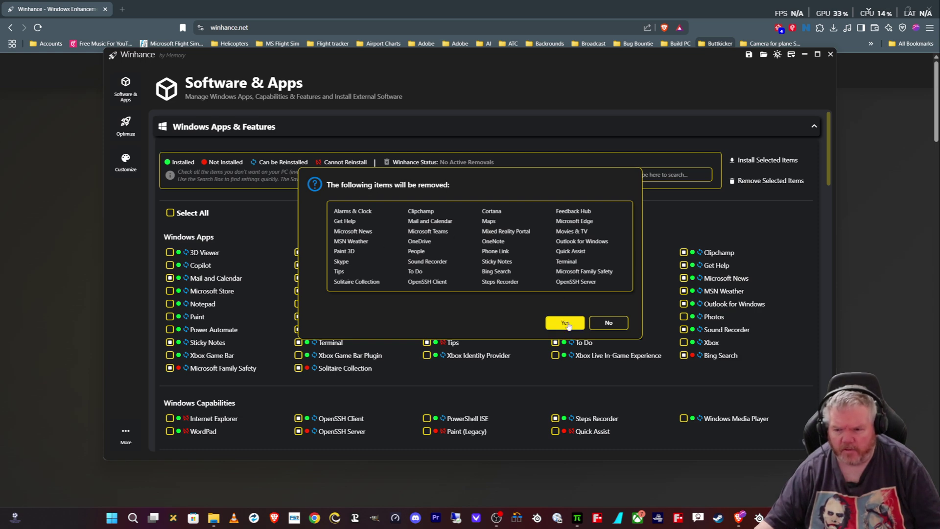
{"action": "left_click", "coordinate": [565, 322]}
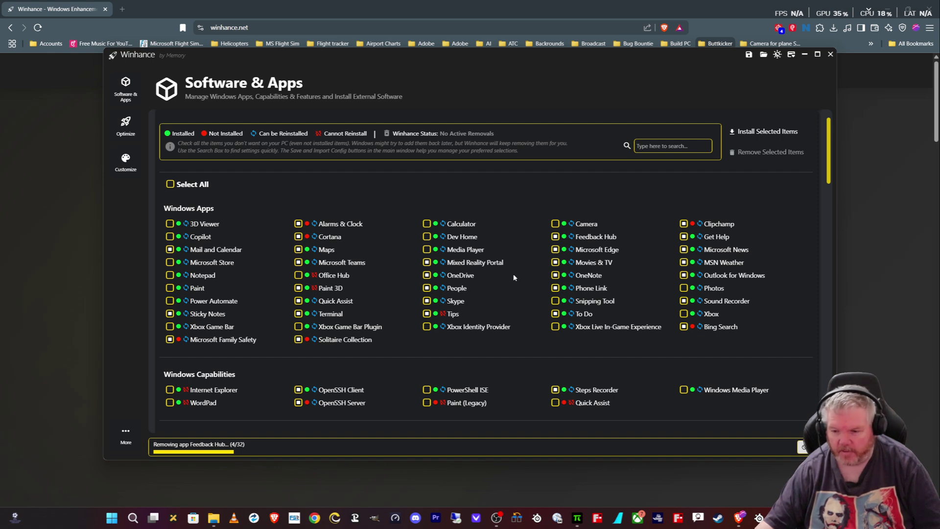
{"action": "scroll", "coordinate": [514, 276], "scroll_direction": "down", "scroll_amount": 2}
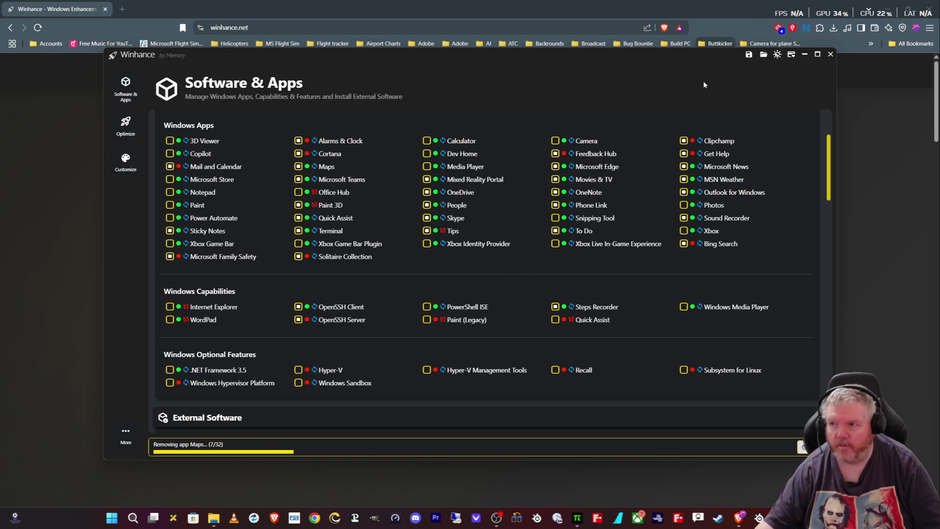
Step: Open Task Manager on its Processes list and move the window lower over Winhance
{"action": "key", "text": "ctrl+shift+Escape"}
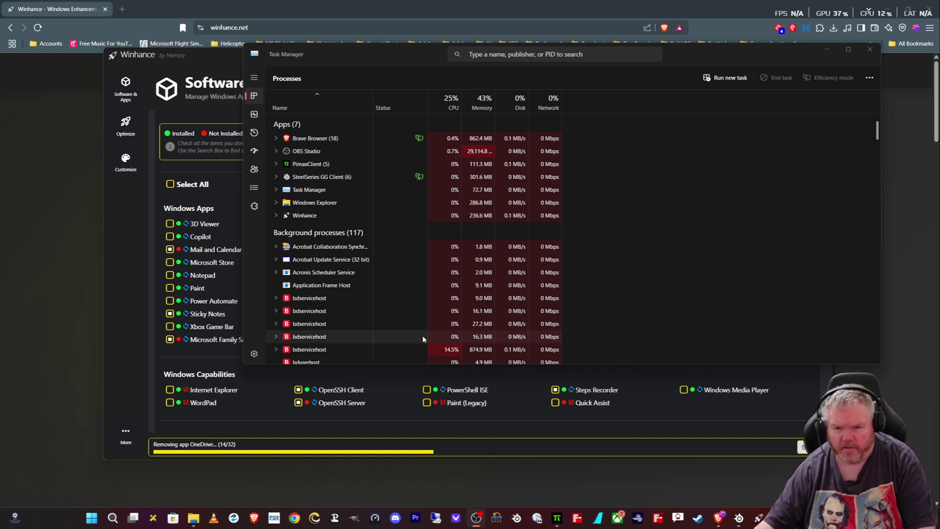
{"action": "scroll", "coordinate": [329, 287], "scroll_direction": "down", "scroll_amount": 4}
{"action": "scroll", "coordinate": [329, 288], "scroll_direction": "up", "scroll_amount": 5}
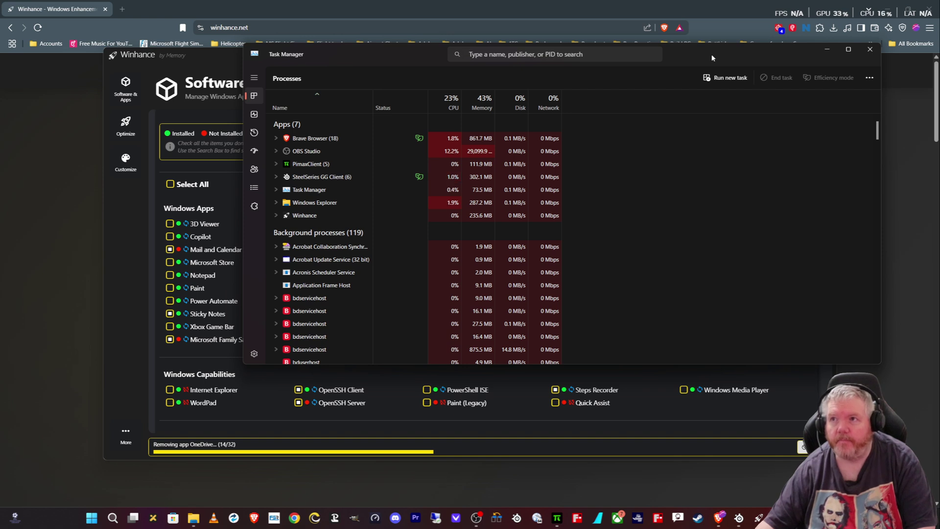
{"action": "left_click_drag", "start_coordinate": [697, 53], "coordinate": [666, 91]}
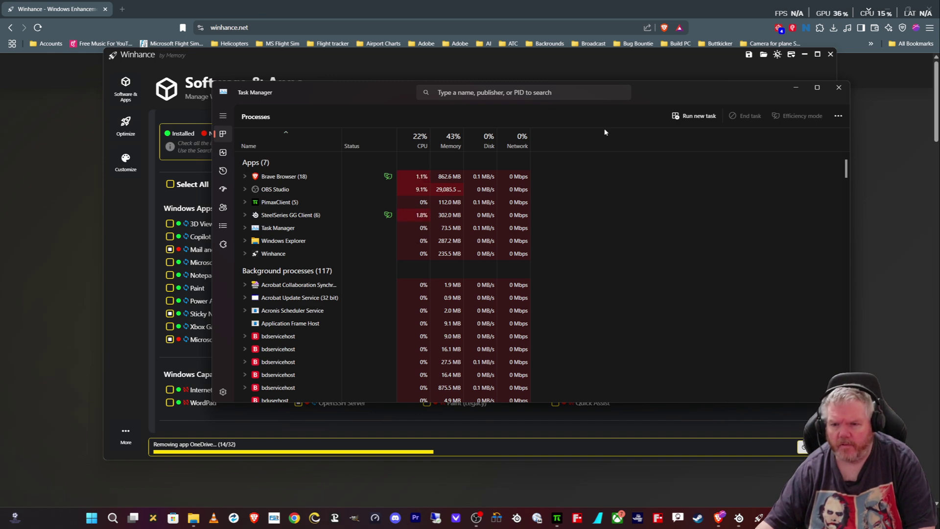
Step: Minimize Task Manager and dismiss the results once all 32 items are removed
{"action": "left_click", "coordinate": [797, 89]}
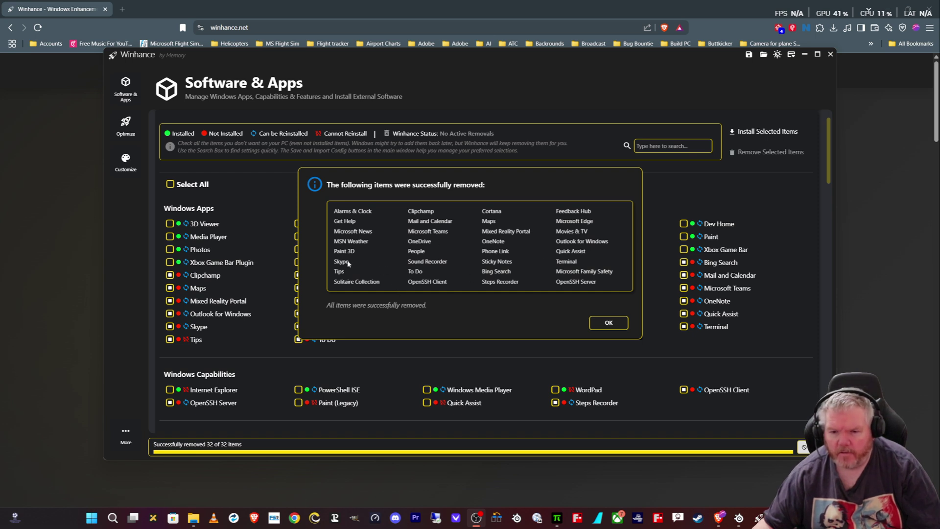
{"action": "left_click", "coordinate": [608, 323]}
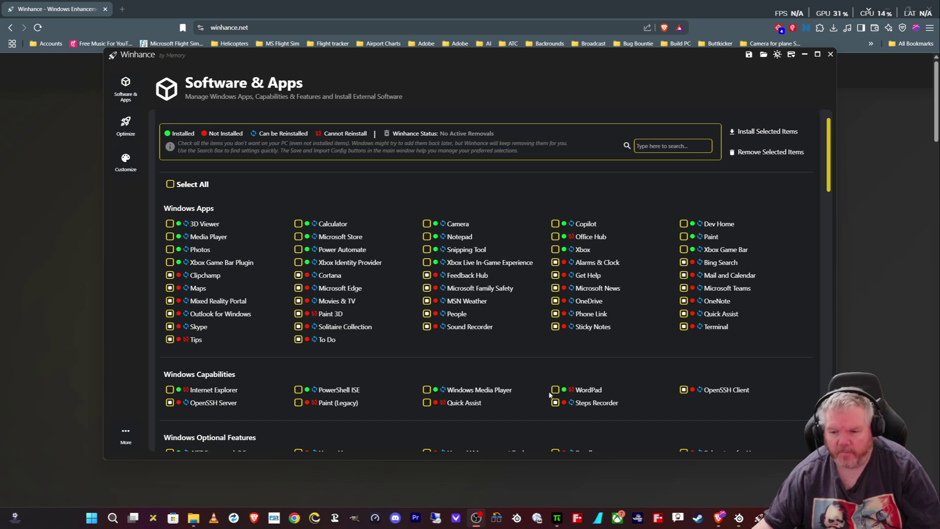
Step: Create a new folder named winhance on New Volume (I:) for the configuration
{"action": "left_click", "coordinate": [750, 58]}
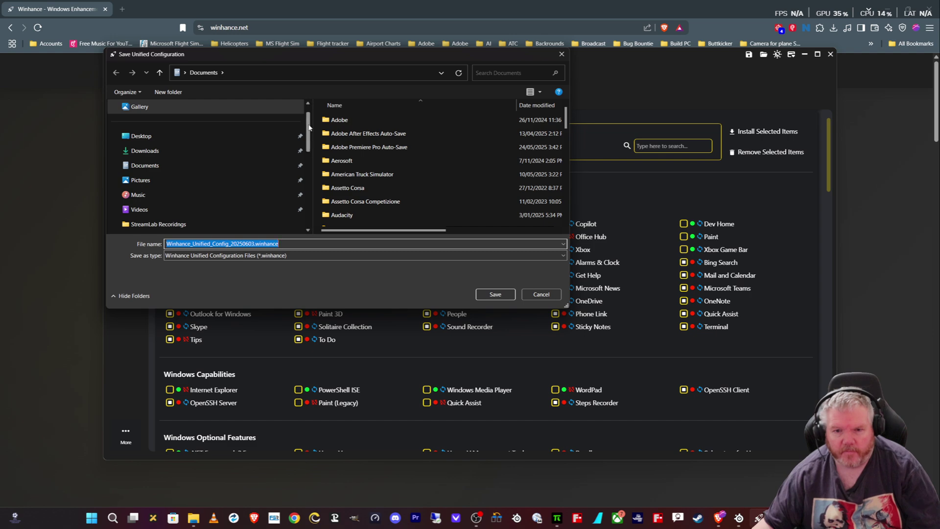
{"action": "left_click_drag", "start_coordinate": [309, 128], "coordinate": [301, 197]}
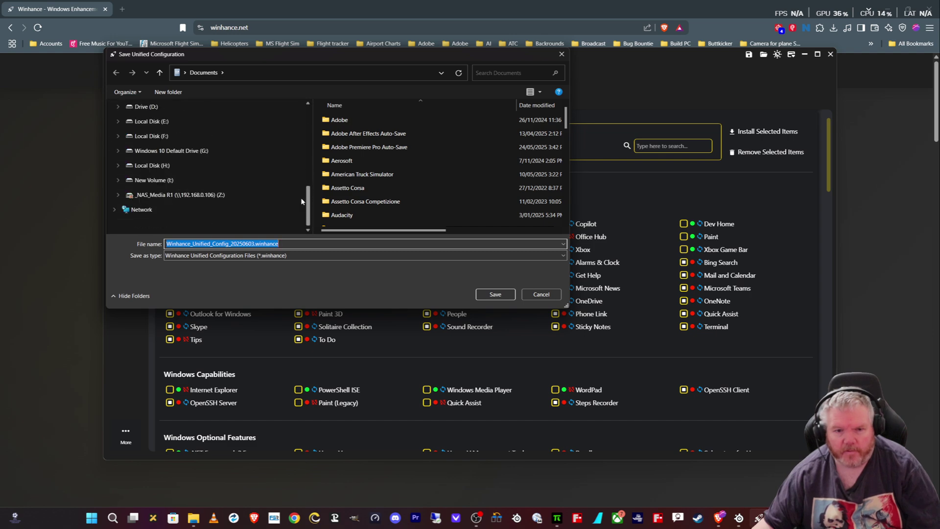
{"action": "left_click", "coordinate": [171, 188]}
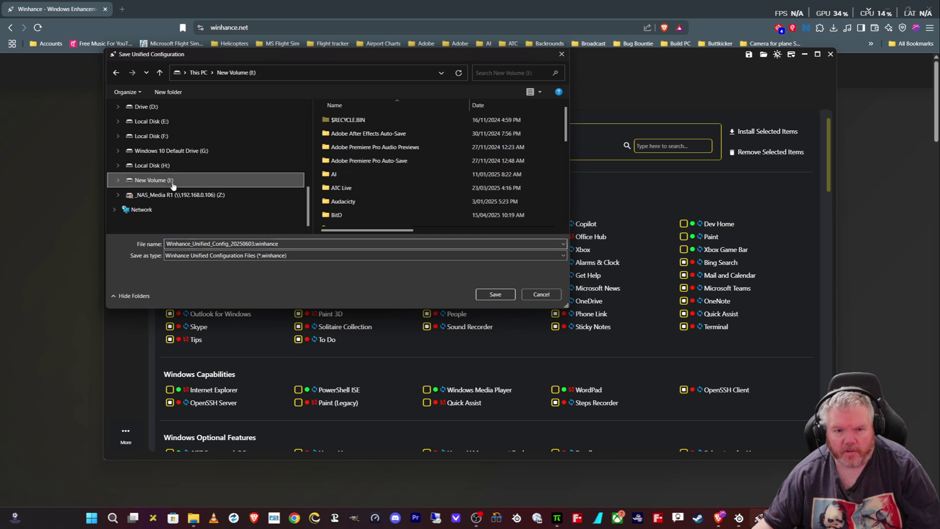
{"action": "right_click", "coordinate": [431, 196]}
{"action": "mouse_move", "coordinate": [469, 278]}
{"action": "left_click", "coordinate": [551, 284]}
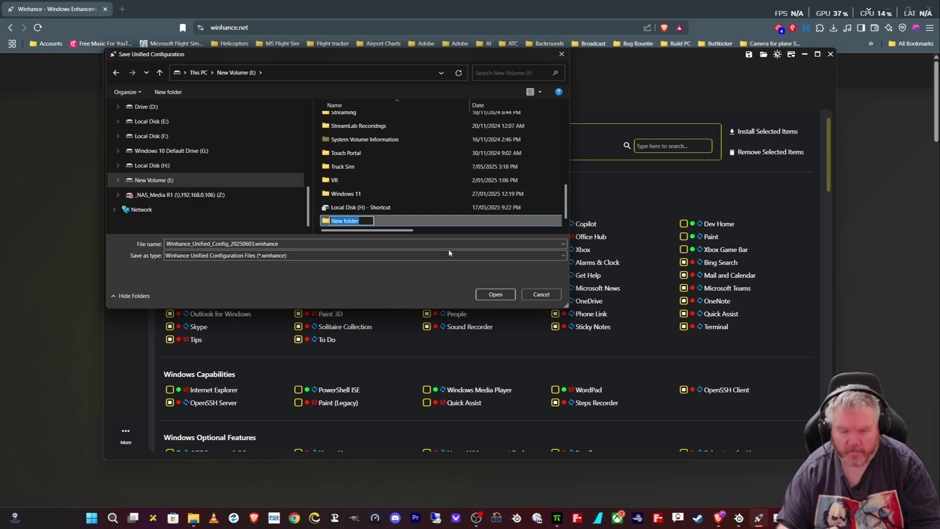
{"action": "type", "text": "win"}
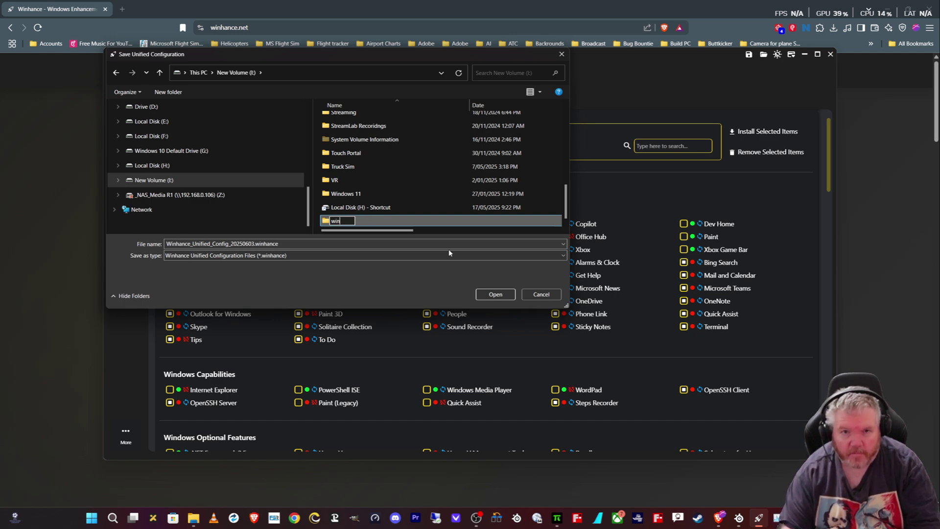
{"action": "type", "text": "hance"}
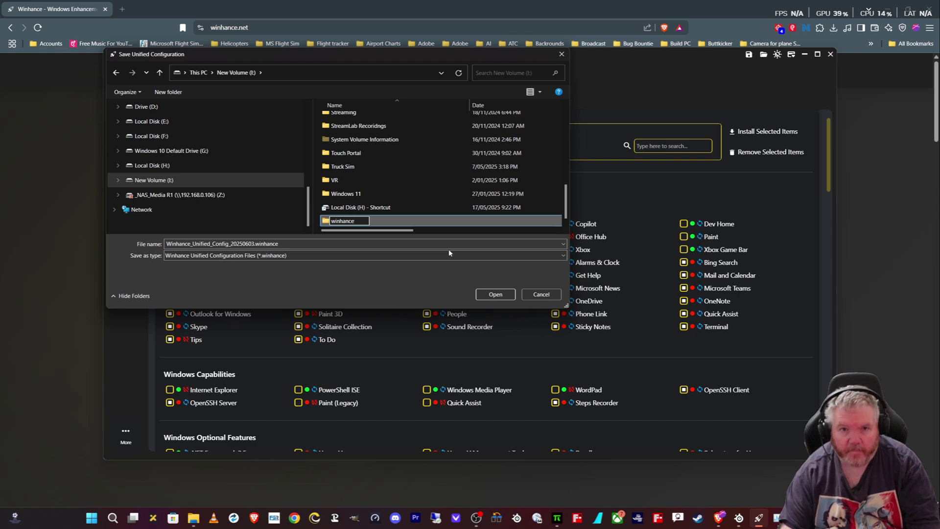
{"action": "key", "text": "Return"}
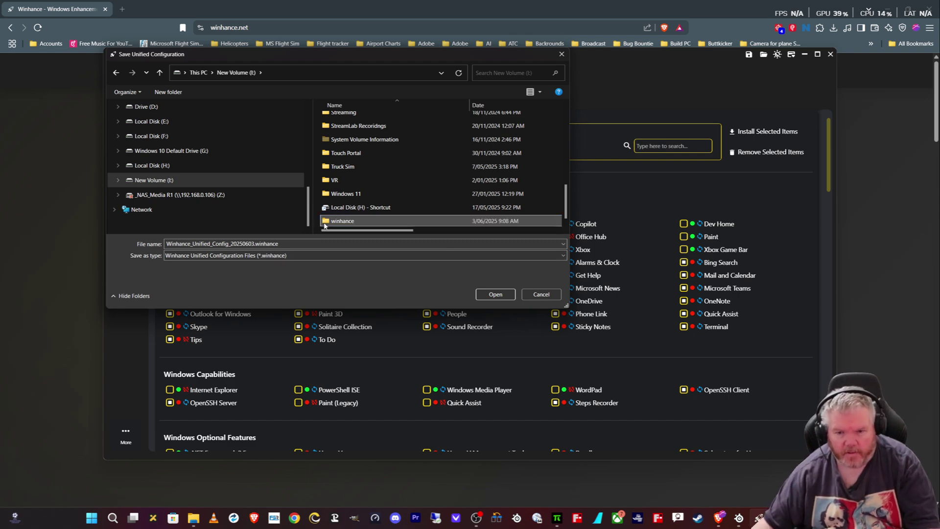
Step: Save Winhance_Unified_Config_20250603.winhance into the winhance folder and acknowledge the success message
{"action": "double_click", "coordinate": [326, 221]}
{"action": "left_click", "coordinate": [500, 295]}
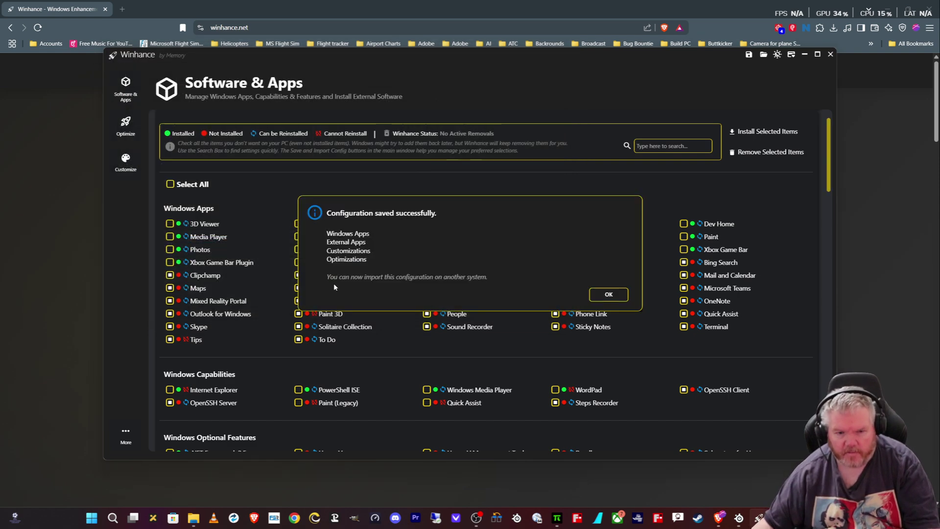
{"action": "left_click", "coordinate": [604, 296]}
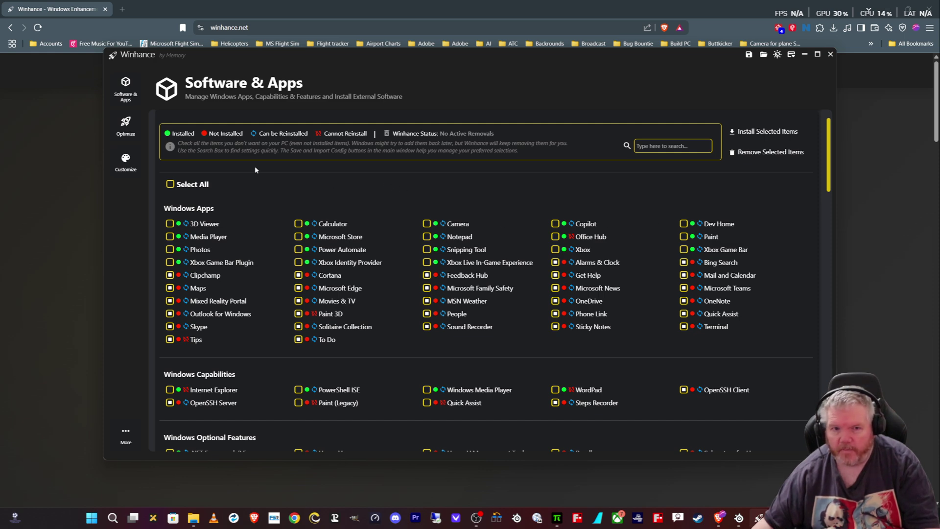
Step: Bring up the configuration import chooser and cancel it without loading a file
{"action": "left_click", "coordinate": [765, 55]}
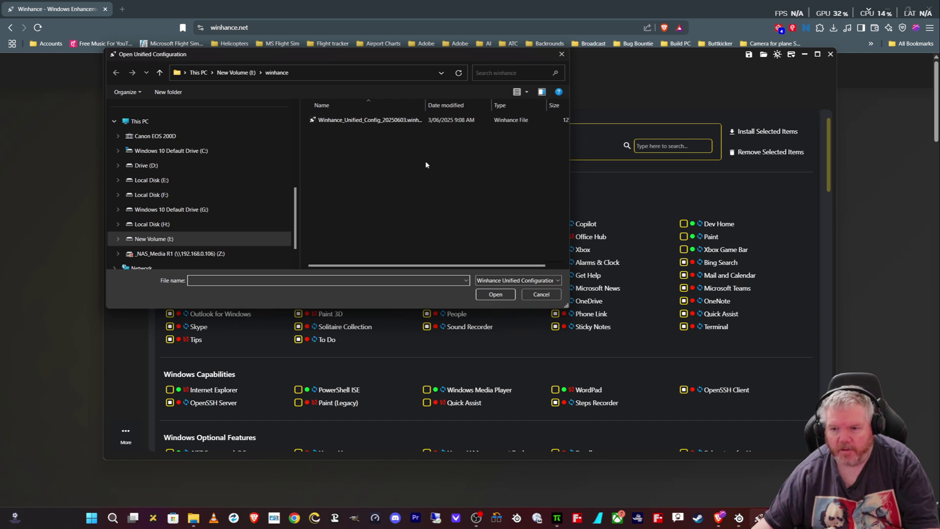
{"action": "left_click", "coordinate": [538, 294]}
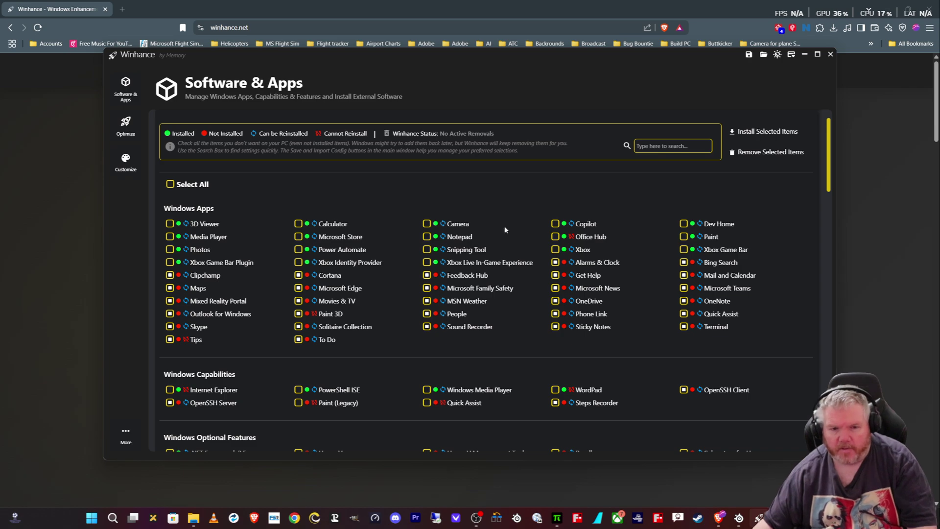
{"action": "scroll", "coordinate": [519, 220], "scroll_direction": "down", "scroll_amount": 2}
{"action": "scroll", "coordinate": [478, 257], "scroll_direction": "down", "scroll_amount": 2}
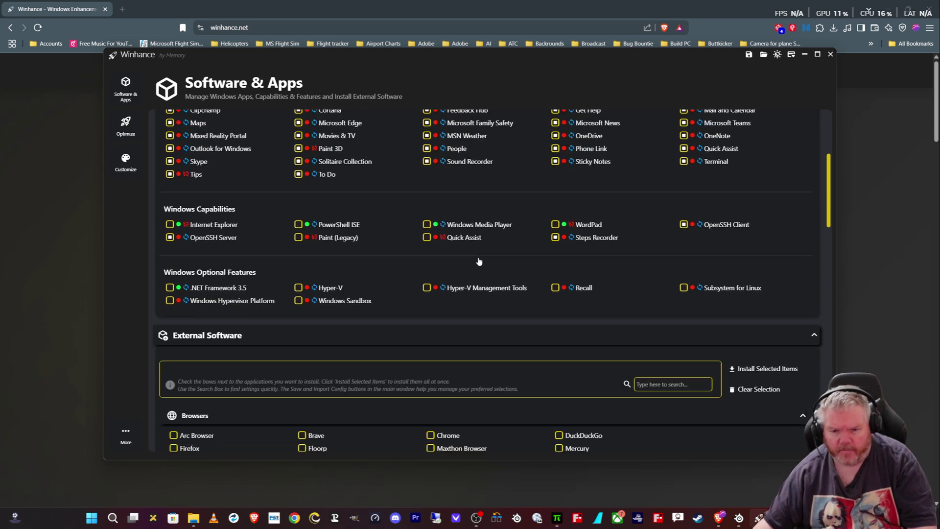
{"action": "scroll", "coordinate": [478, 259], "scroll_direction": "up", "scroll_amount": 4}
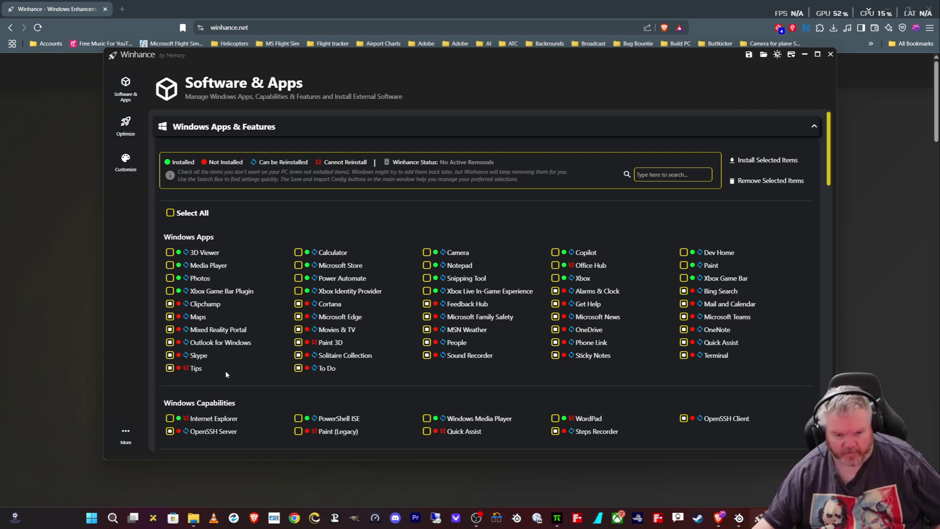
{"action": "scroll", "coordinate": [403, 263], "scroll_direction": "down", "scroll_amount": 1}
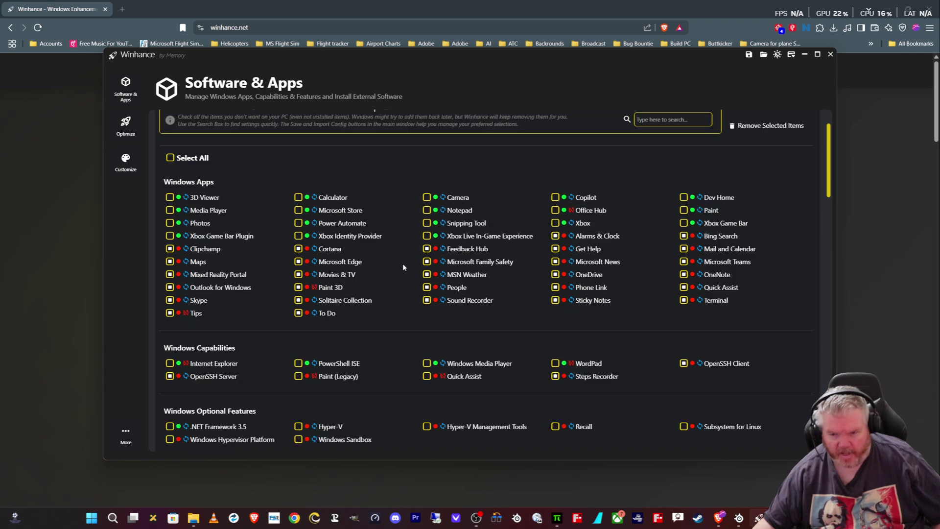
{"action": "scroll", "coordinate": [403, 263], "scroll_direction": "down", "scroll_amount": 1}
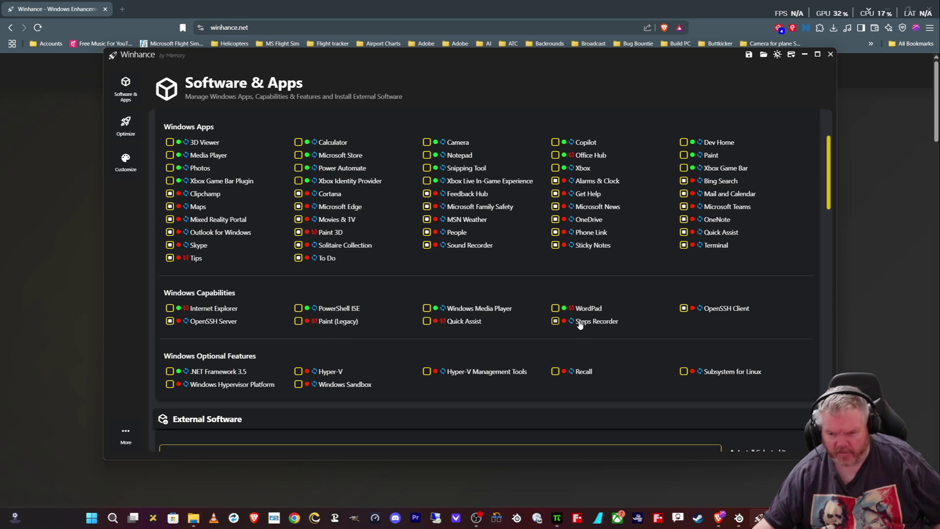
{"action": "scroll", "coordinate": [505, 338], "scroll_direction": "down", "scroll_amount": 2}
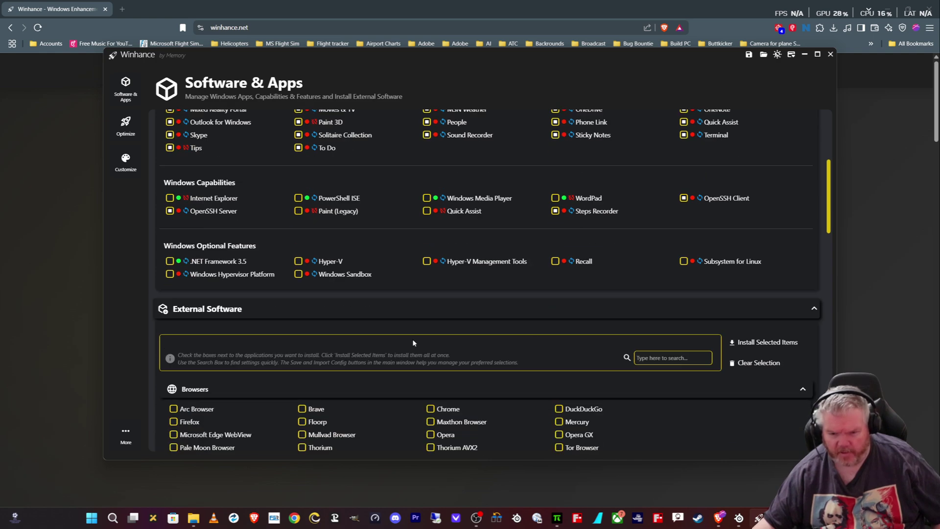
{"action": "scroll", "coordinate": [413, 343], "scroll_direction": "up", "scroll_amount": 2}
{"action": "scroll", "coordinate": [412, 343], "scroll_direction": "up", "scroll_amount": 2}
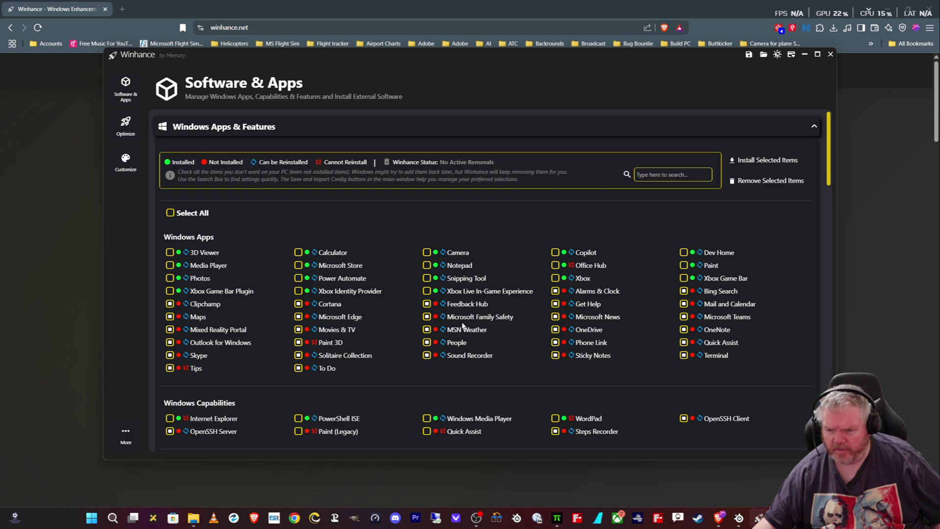
Step: Open the Optimizations page and look through its Windows Security, Privacy and Gaming settings
{"action": "left_click", "coordinate": [127, 133]}
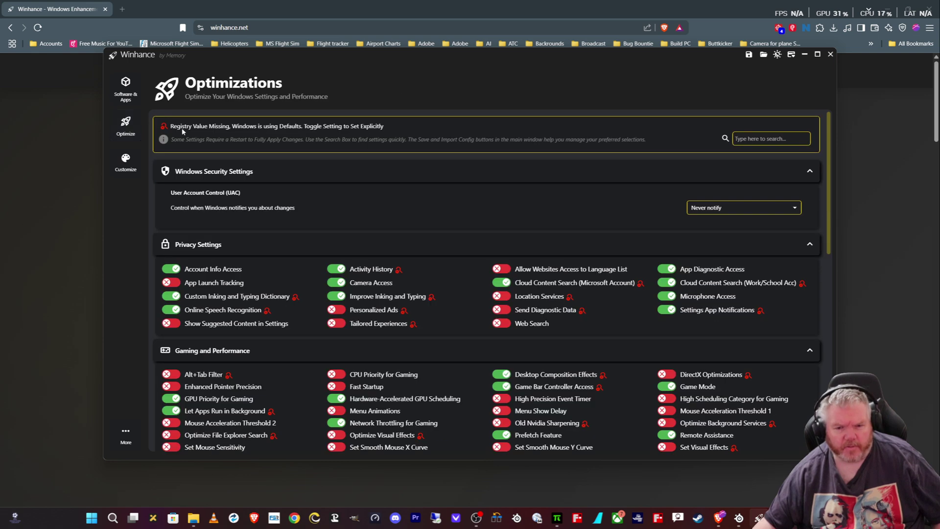
{"action": "scroll", "coordinate": [462, 230], "scroll_direction": "down", "scroll_amount": 6}
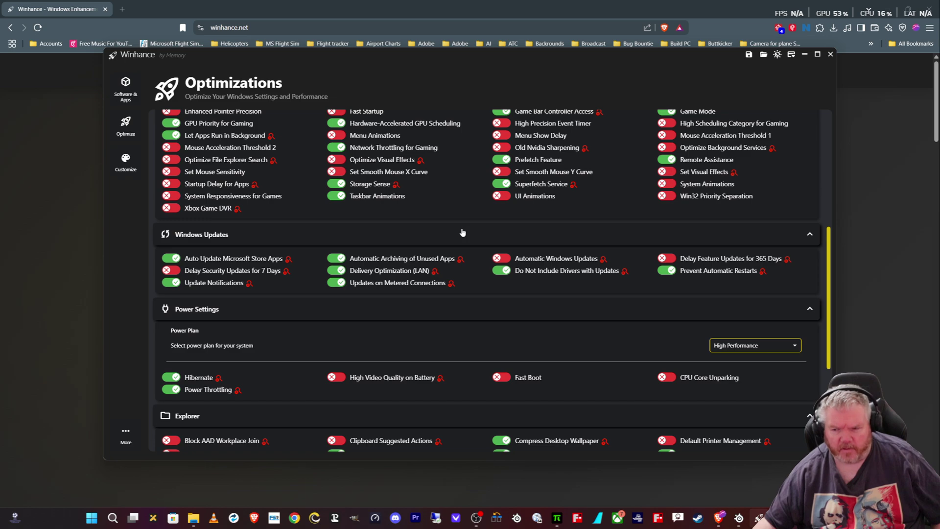
{"action": "scroll", "coordinate": [463, 232], "scroll_direction": "down", "scroll_amount": 3}
{"action": "scroll", "coordinate": [461, 230], "scroll_direction": "down", "scroll_amount": 1}
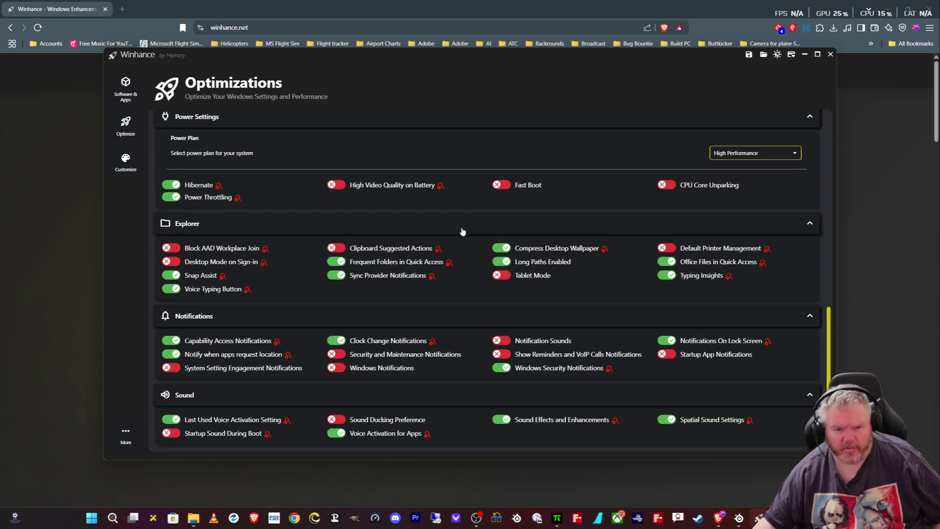
{"action": "scroll", "coordinate": [463, 231], "scroll_direction": "up", "scroll_amount": 10}
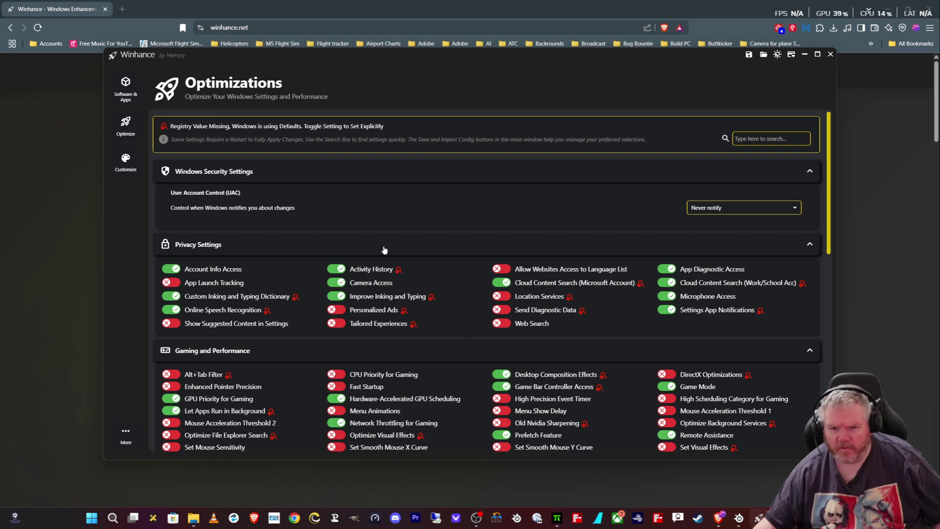
{"action": "left_click", "coordinate": [719, 209]}
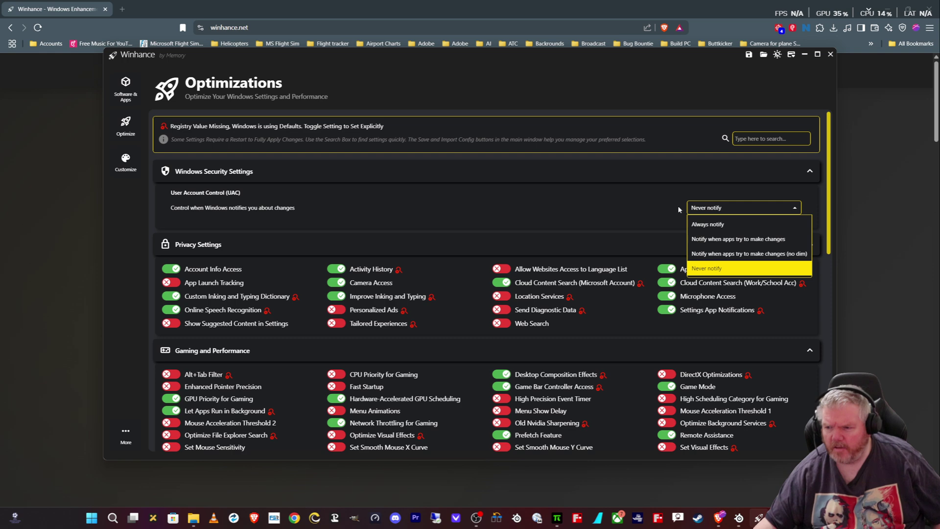
{"action": "left_click", "coordinate": [595, 209]}
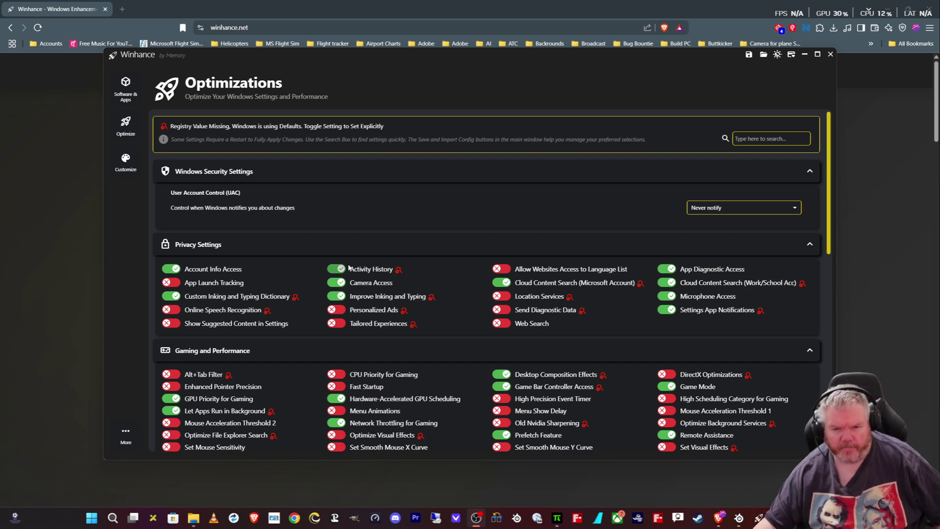
{"action": "mouse_move", "coordinate": [374, 271]}
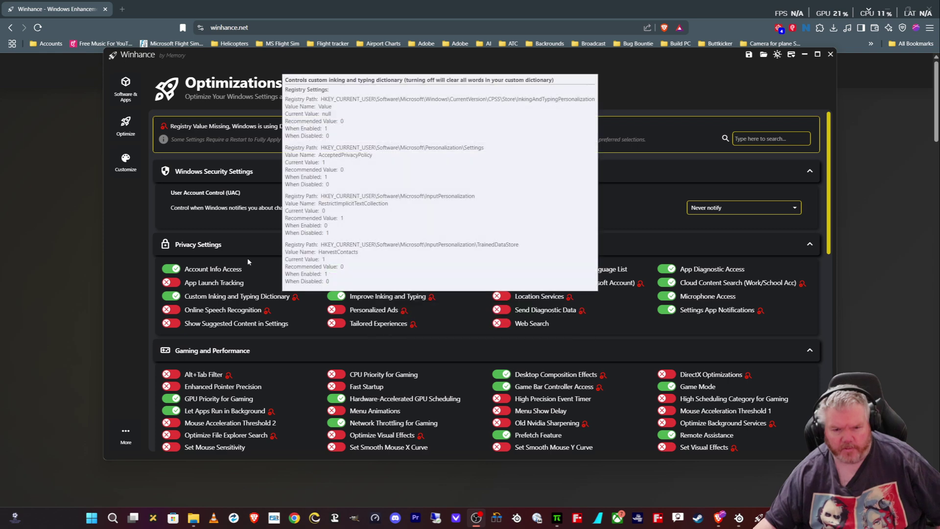
{"action": "left_click", "coordinate": [265, 252]}
{"action": "left_click", "coordinate": [265, 253]}
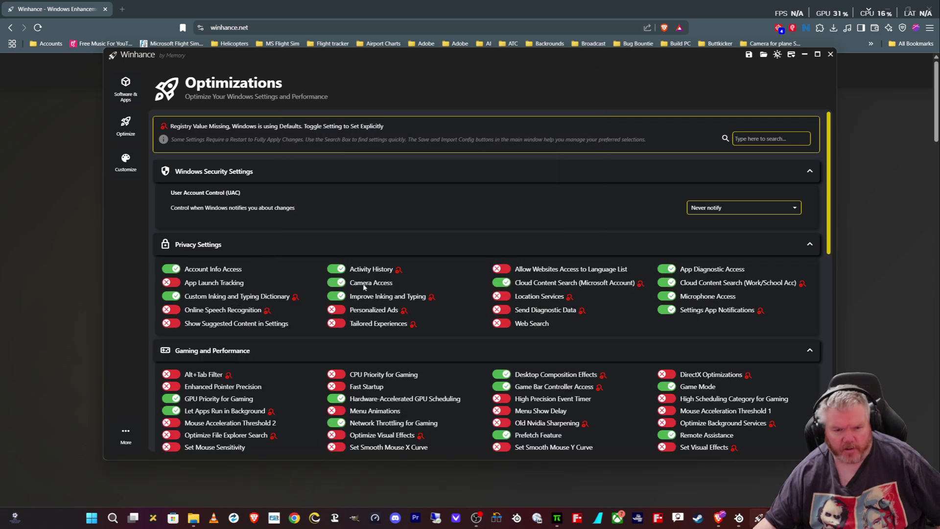
{"action": "left_click", "coordinate": [712, 208]}
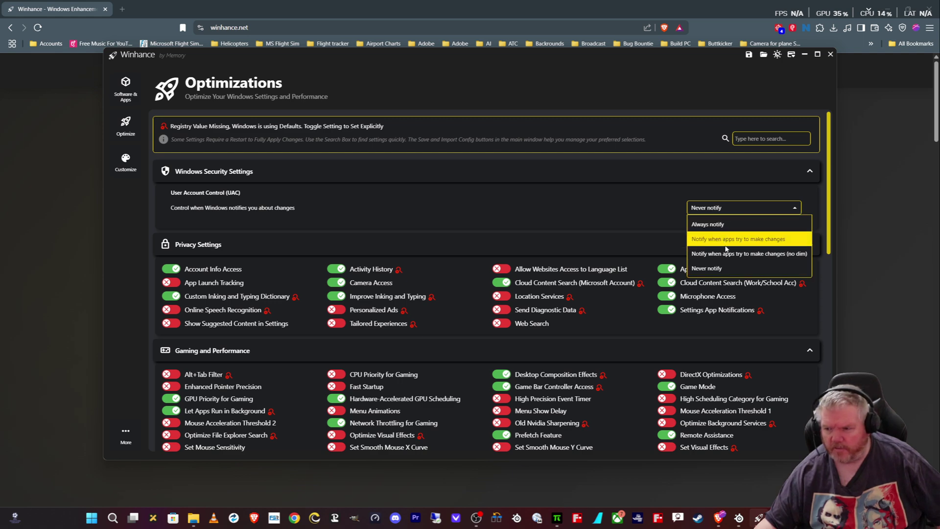
{"action": "left_click", "coordinate": [728, 270]}
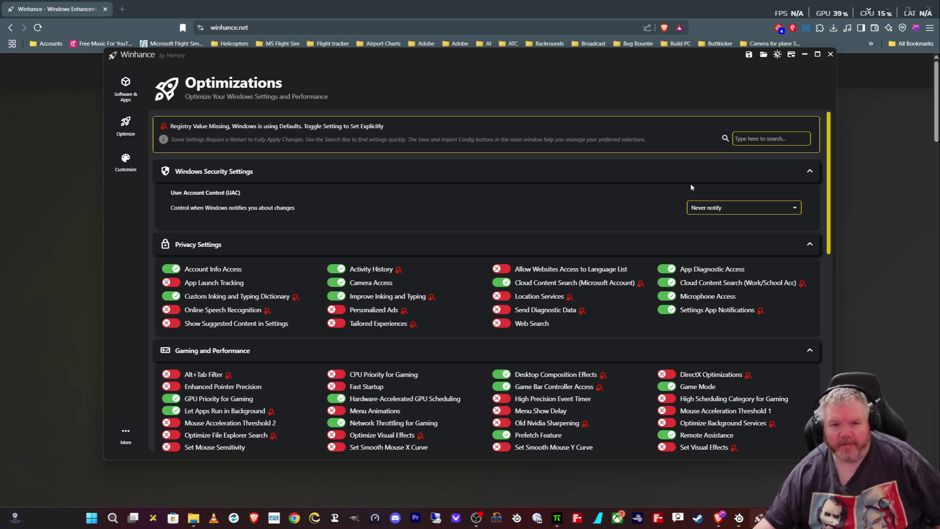
{"action": "left_click", "coordinate": [727, 204]}
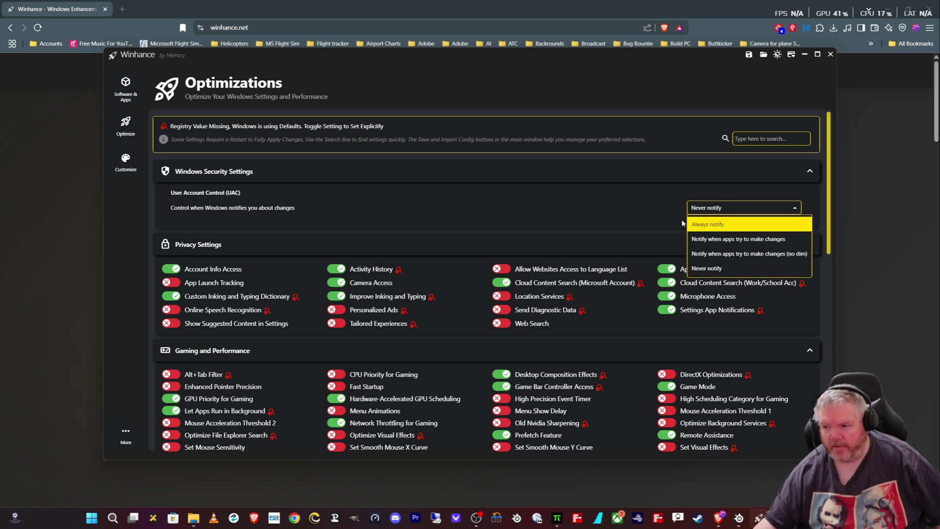
{"action": "left_click", "coordinate": [636, 218]}
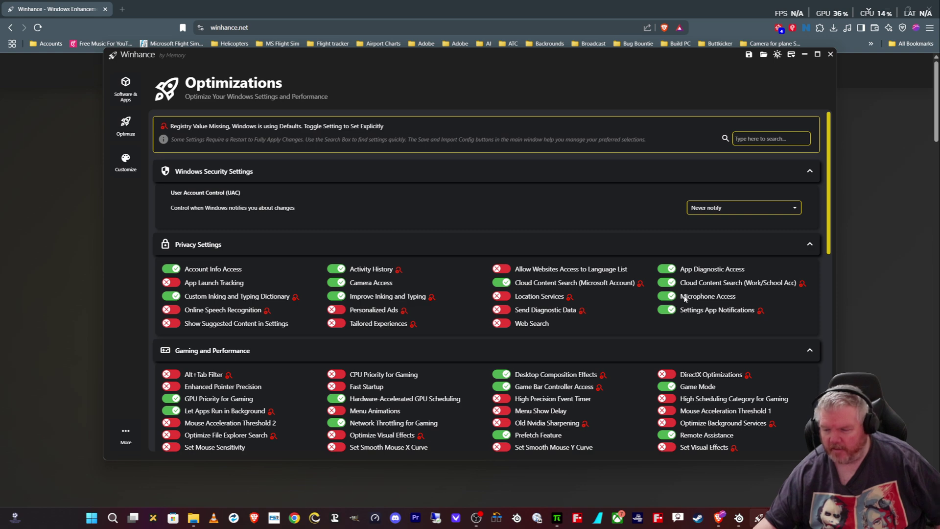
{"action": "mouse_move", "coordinate": [685, 299]}
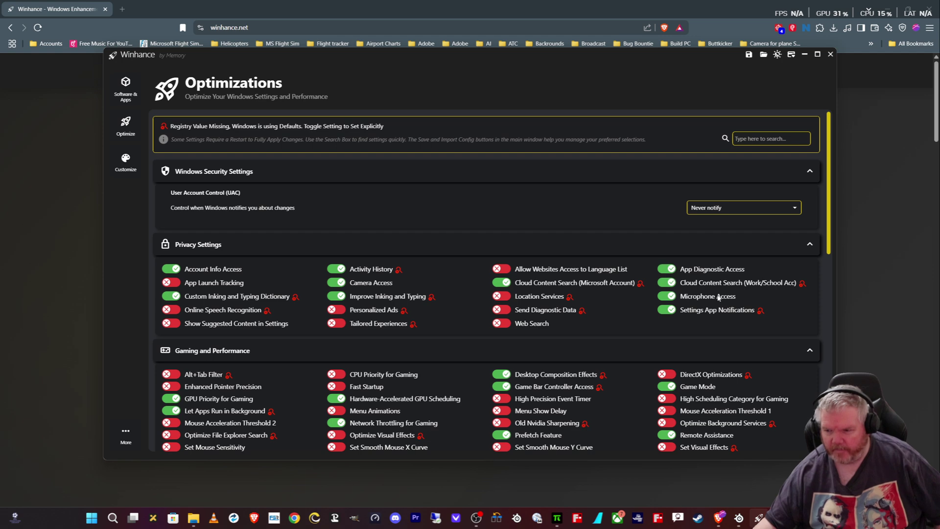
{"action": "mouse_move", "coordinate": [713, 297]}
{"action": "scroll", "coordinate": [318, 346], "scroll_direction": "down", "scroll_amount": 2}
{"action": "scroll", "coordinate": [275, 318], "scroll_direction": "down", "scroll_amount": 2}
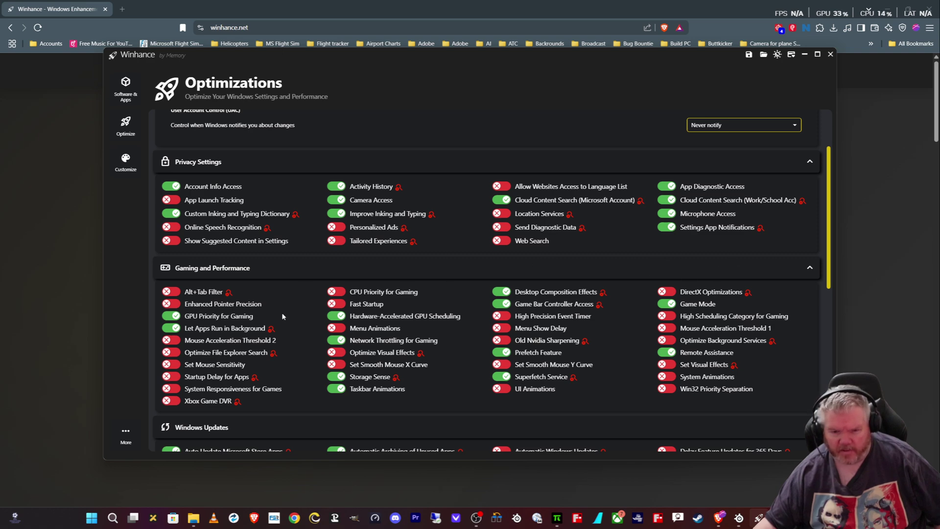
{"action": "scroll", "coordinate": [255, 301], "scroll_direction": "down", "scroll_amount": 1}
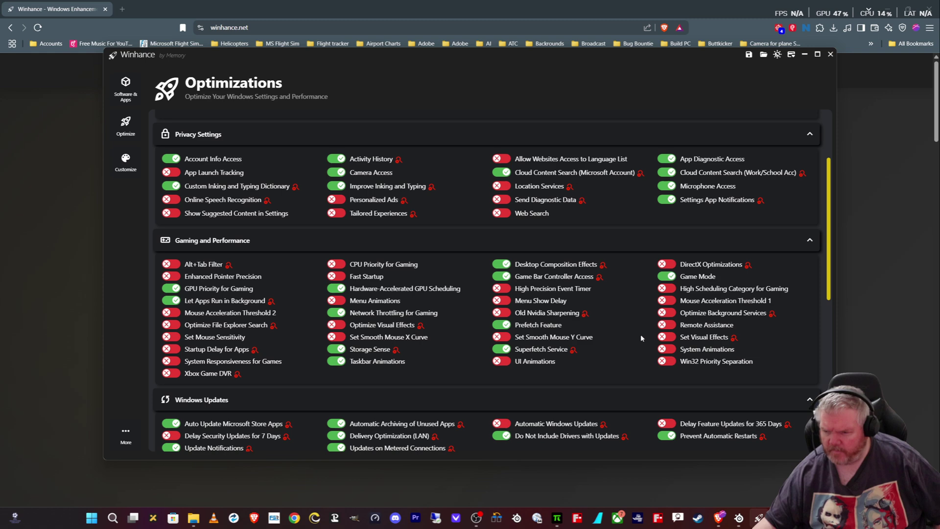
{"action": "mouse_move", "coordinate": [695, 328]}
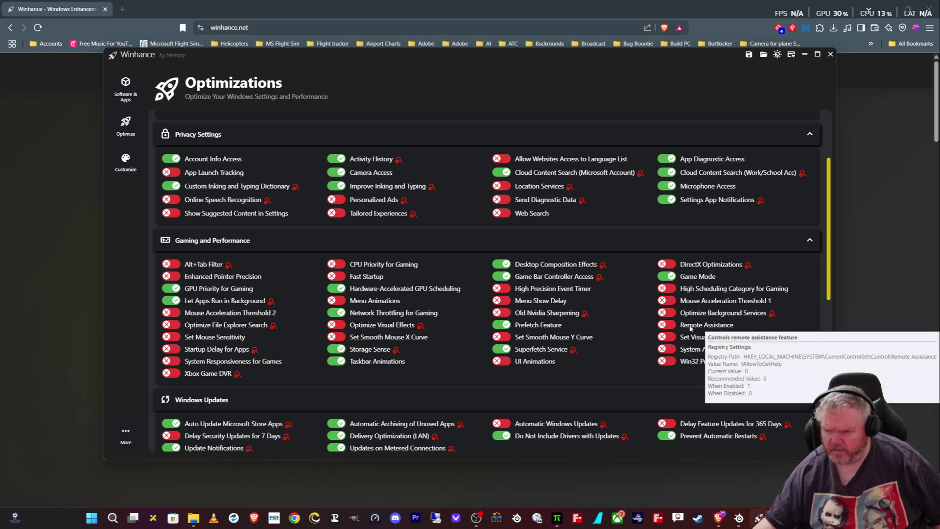
{"action": "mouse_move", "coordinate": [697, 280]}
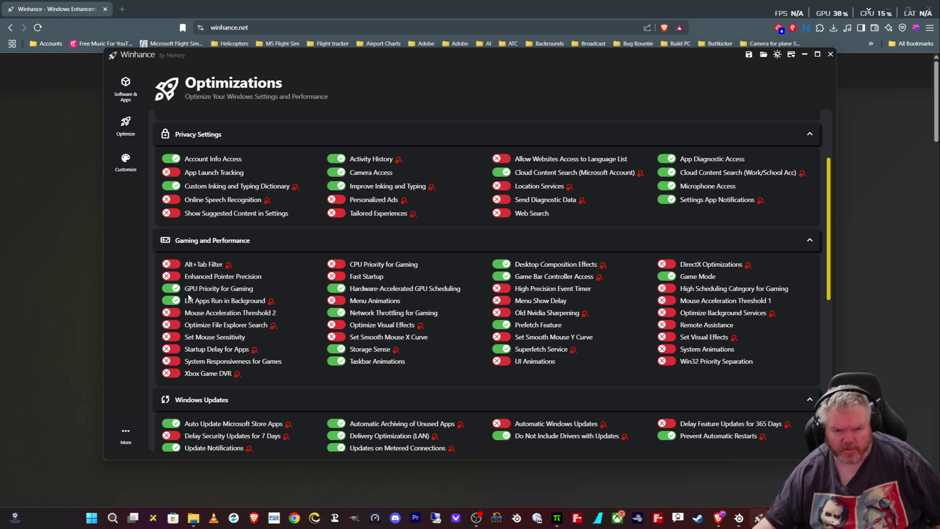
{"action": "mouse_move", "coordinate": [168, 293]}
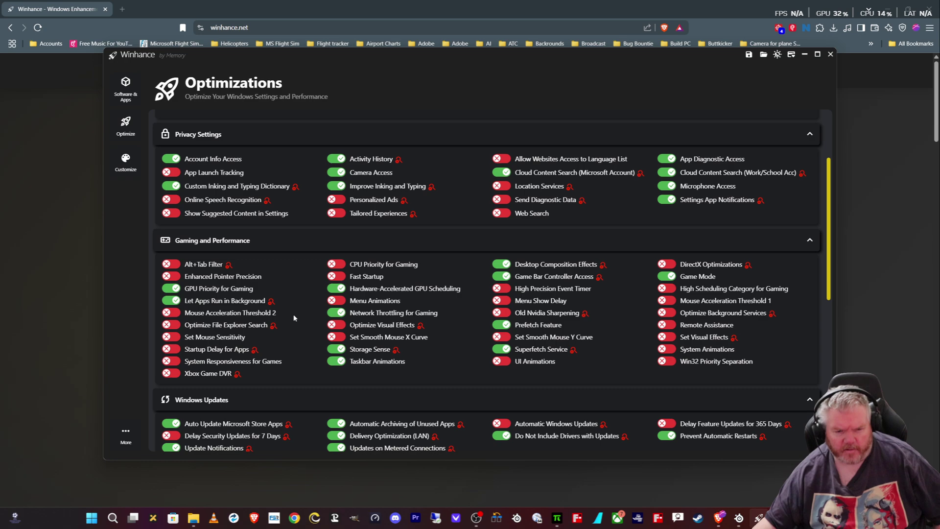
{"action": "scroll", "coordinate": [294, 315], "scroll_direction": "down", "scroll_amount": 3}
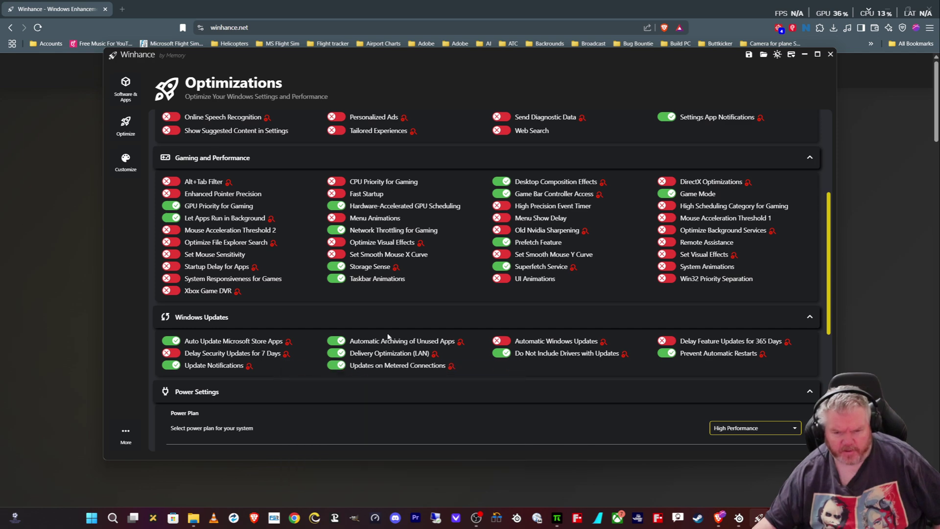
Step: Turn off Hibernate and Power Throttling in the Power Settings section
{"action": "scroll", "coordinate": [455, 331], "scroll_direction": "down", "scroll_amount": 2}
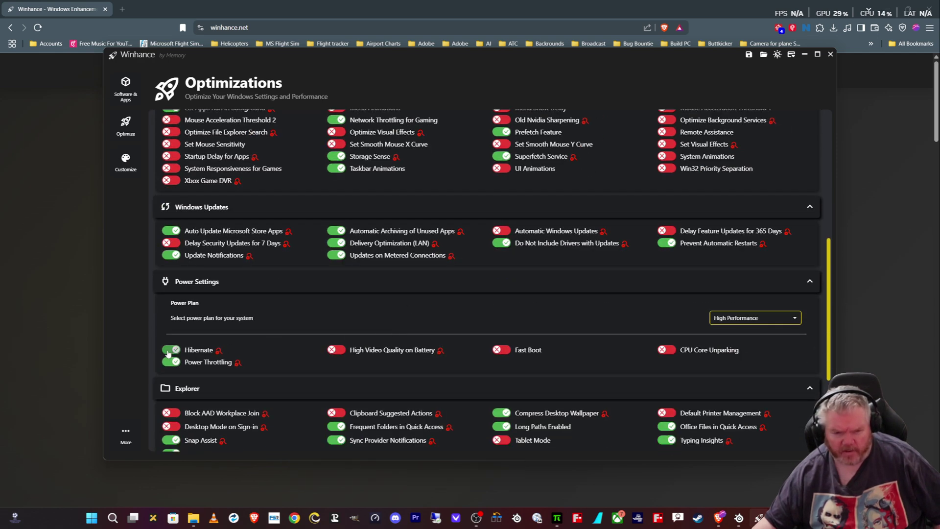
{"action": "left_click", "coordinate": [170, 349]}
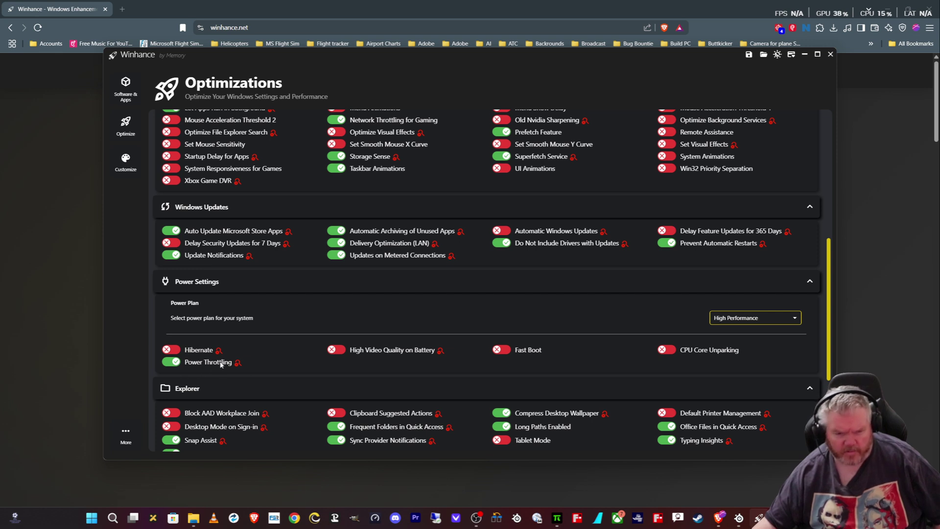
{"action": "mouse_move", "coordinate": [207, 367]}
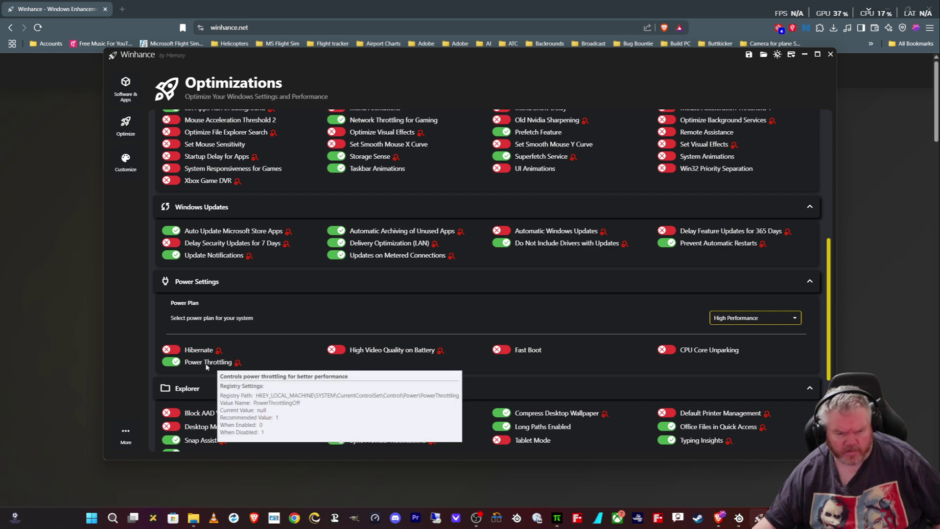
{"action": "left_click", "coordinate": [202, 365]}
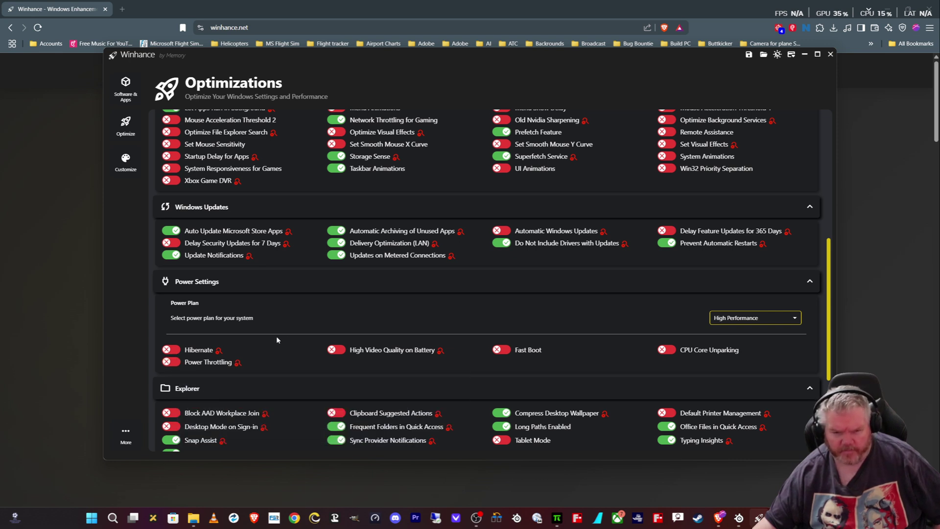
{"action": "scroll", "coordinate": [402, 345], "scroll_direction": "down", "scroll_amount": 3}
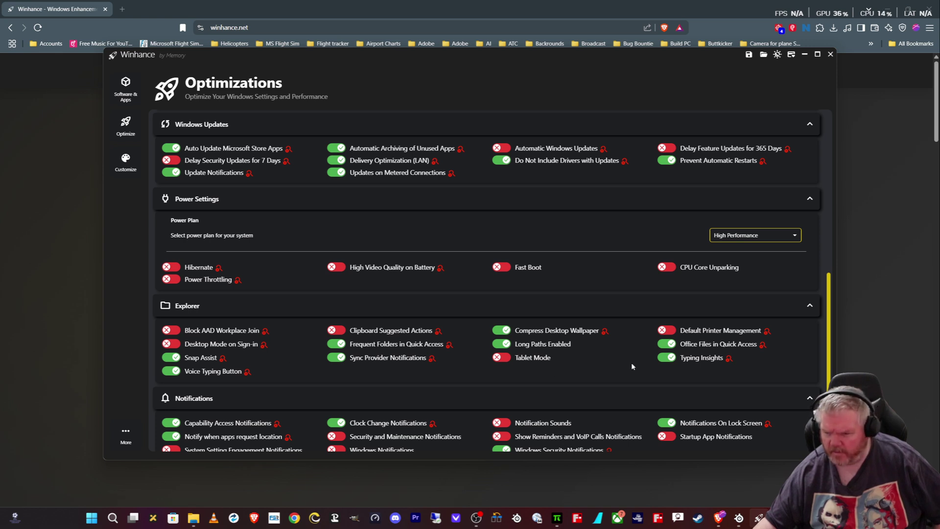
Step: Switch off Last Used Voice Activation, Voice Activation for Apps, Sound Effects and Spatial Sound
{"action": "scroll", "coordinate": [616, 361], "scroll_direction": "down", "scroll_amount": 1}
{"action": "scroll", "coordinate": [332, 365], "scroll_direction": "down", "scroll_amount": 2}
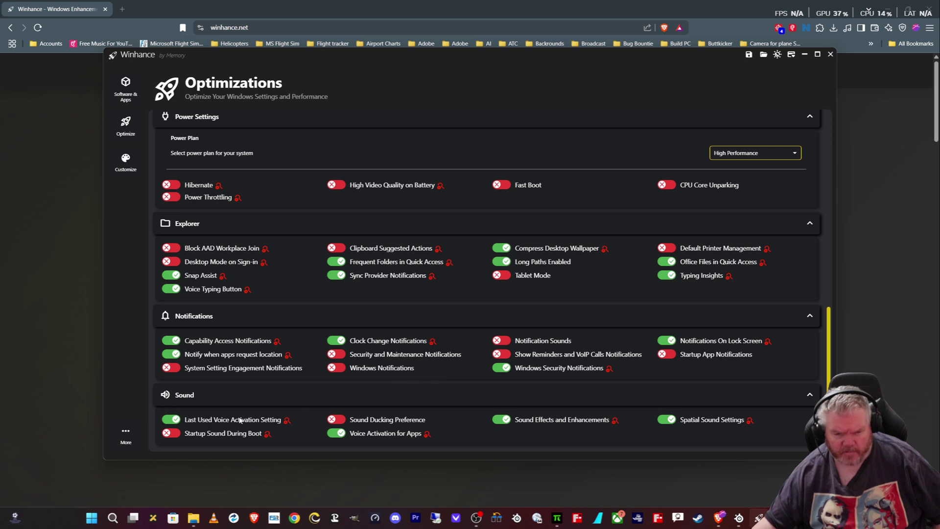
{"action": "left_click", "coordinate": [173, 415]}
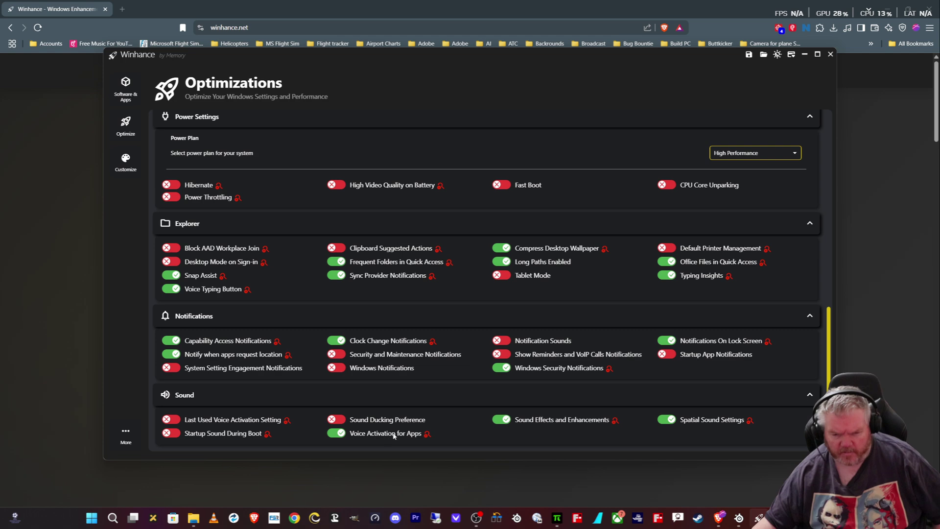
{"action": "mouse_move", "coordinate": [408, 436]}
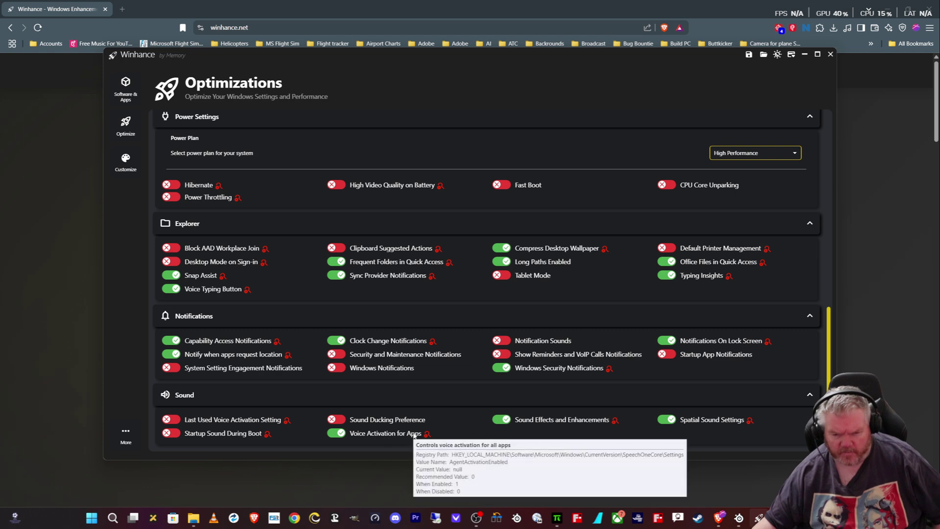
{"action": "left_click", "coordinate": [337, 433]}
{"action": "left_click", "coordinate": [501, 420]}
{"action": "left_click", "coordinate": [660, 424]}
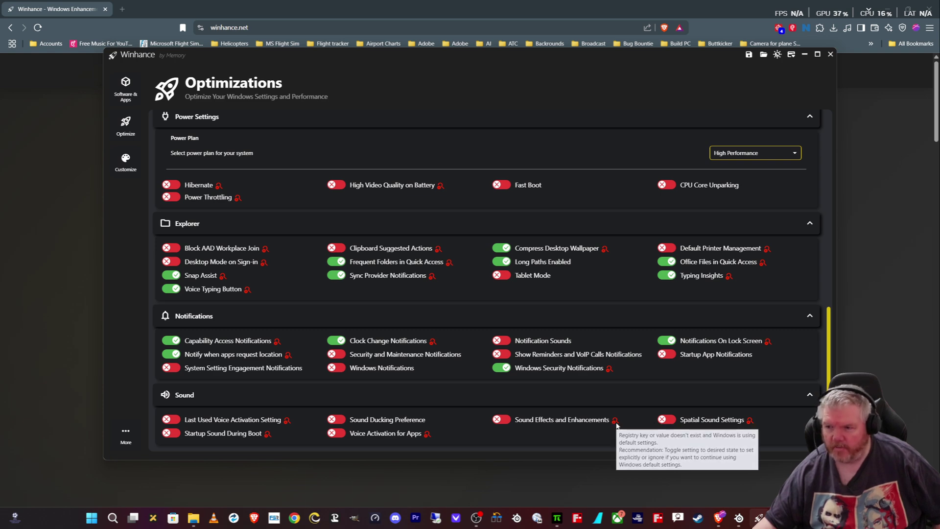
{"action": "scroll", "coordinate": [440, 411], "scroll_direction": "up", "scroll_amount": 15}
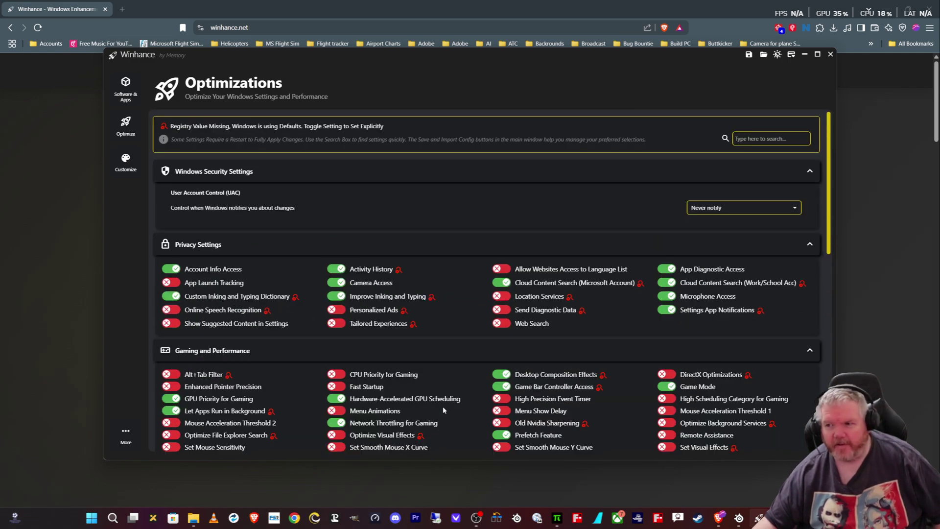
{"action": "scroll", "coordinate": [443, 406], "scroll_direction": "down", "scroll_amount": 10}
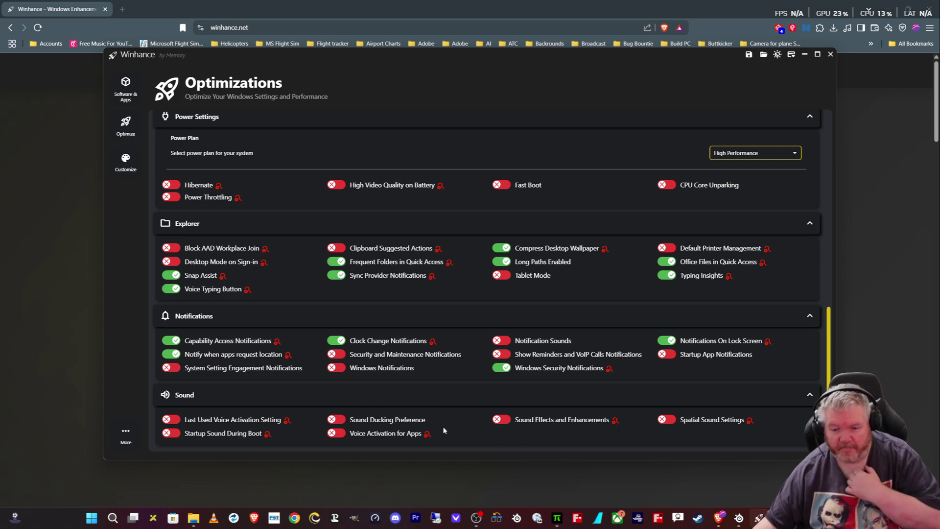
{"action": "scroll", "coordinate": [423, 406], "scroll_direction": "up", "scroll_amount": 15}
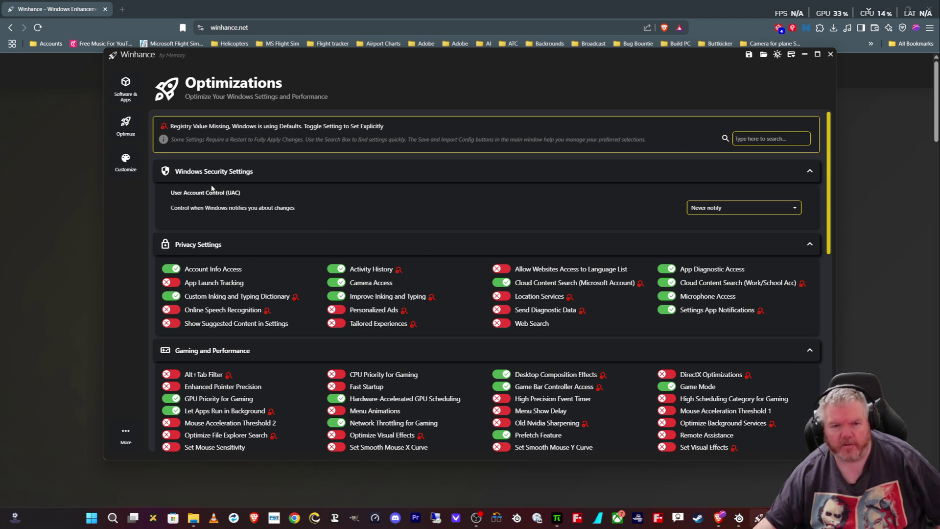
Step: Look over the Customizations settings, then return to the Software & Apps page
{"action": "left_click", "coordinate": [126, 162]}
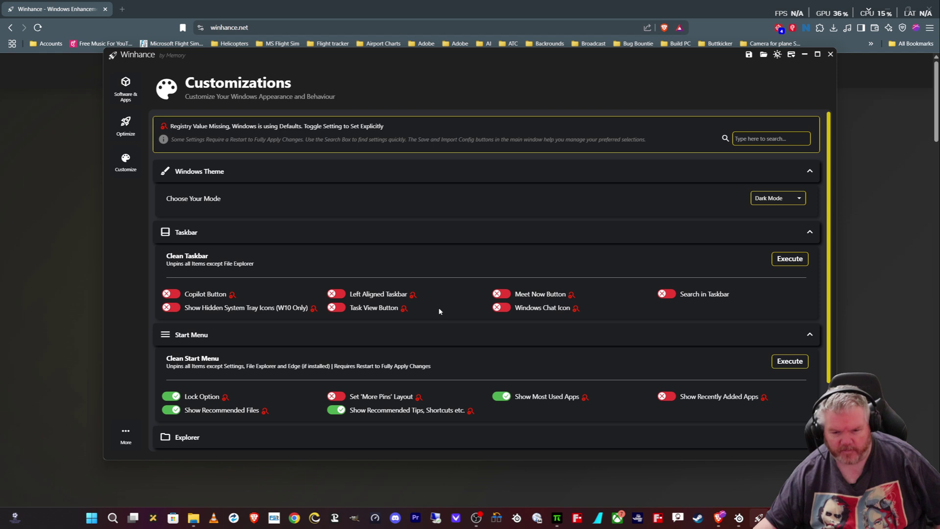
{"action": "scroll", "coordinate": [440, 309], "scroll_direction": "down", "scroll_amount": 2}
{"action": "scroll", "coordinate": [440, 308], "scroll_direction": "down", "scroll_amount": 1}
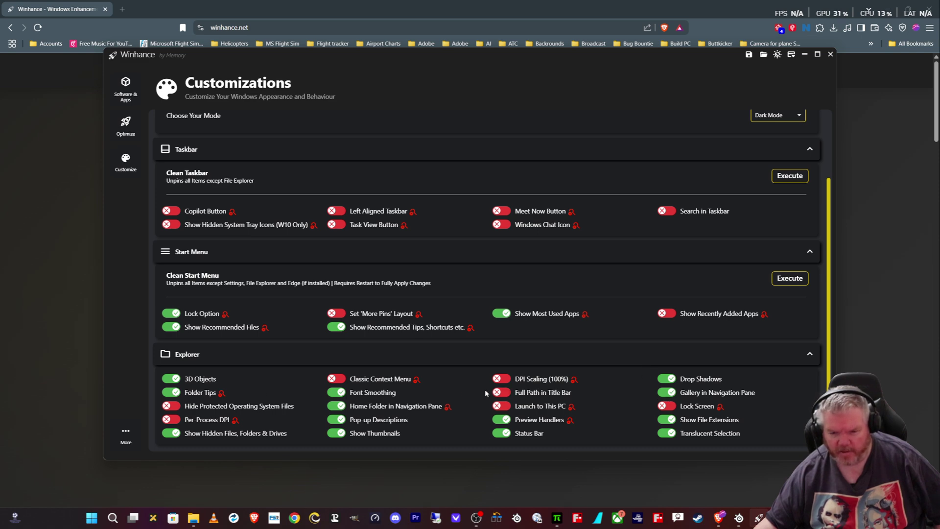
{"action": "scroll", "coordinate": [483, 392], "scroll_direction": "up", "scroll_amount": 3}
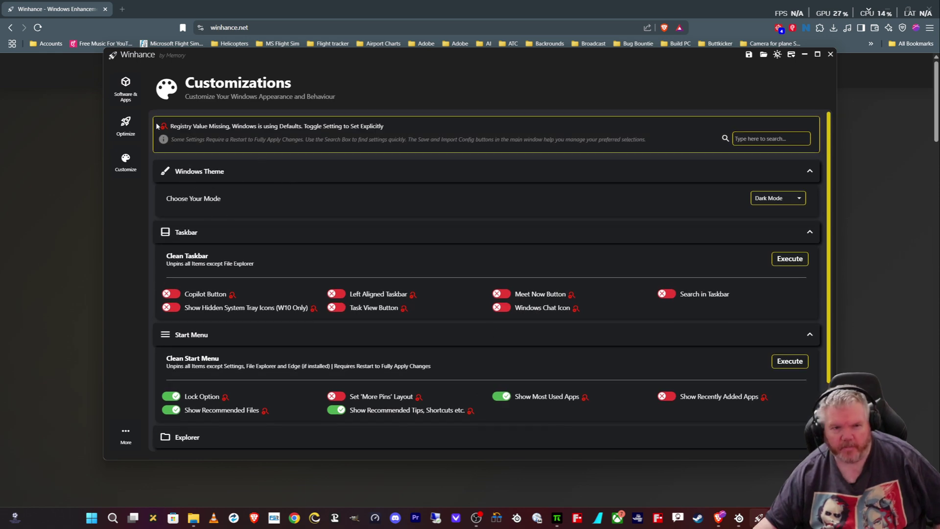
{"action": "left_click", "coordinate": [126, 88]}
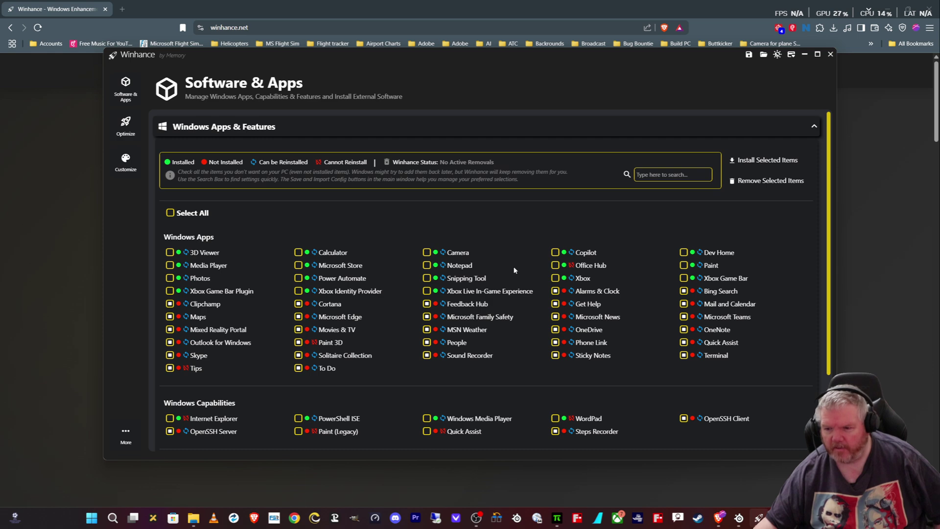
Step: Expand the External Software section at the bottom of Software & Apps
{"action": "scroll", "coordinate": [384, 334], "scroll_direction": "down", "scroll_amount": 2}
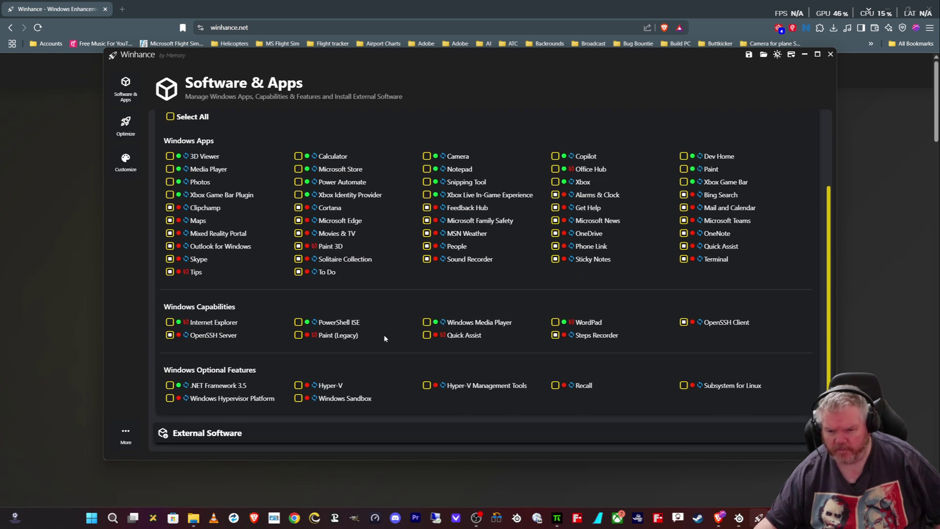
{"action": "scroll", "coordinate": [387, 339], "scroll_direction": "up", "scroll_amount": 2}
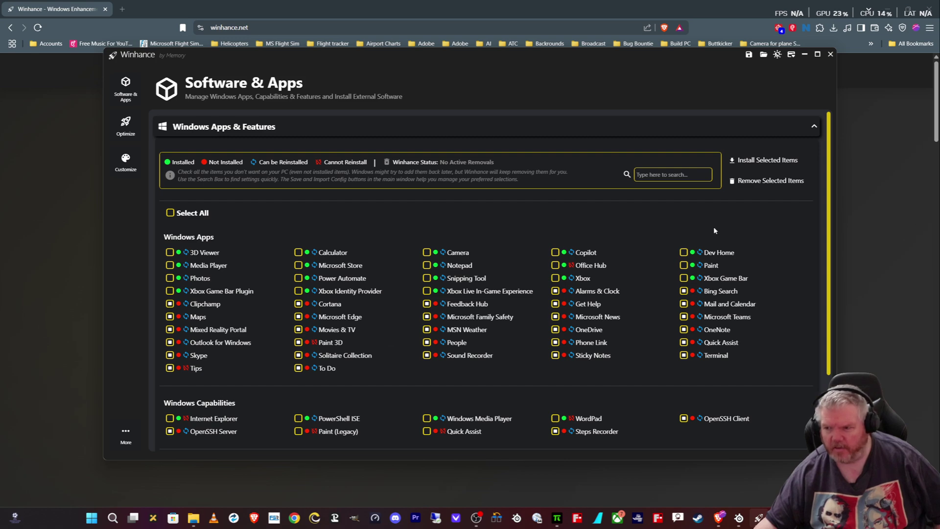
{"action": "scroll", "coordinate": [559, 280], "scroll_direction": "down", "scroll_amount": 2}
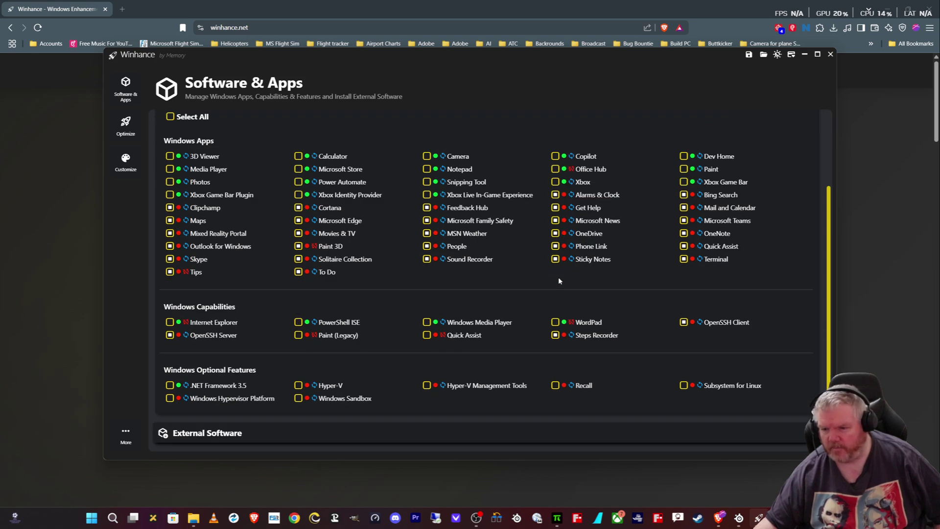
{"action": "left_click", "coordinate": [249, 424]}
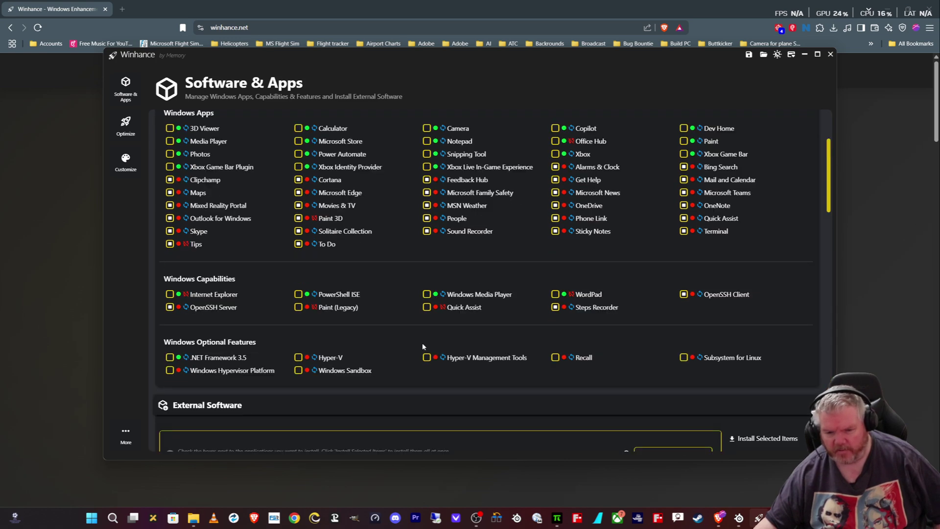
Step: Browse the External Software categories (browsers, compression, development, gaming) and return to the top
{"action": "scroll", "coordinate": [423, 346], "scroll_direction": "down", "scroll_amount": 5}
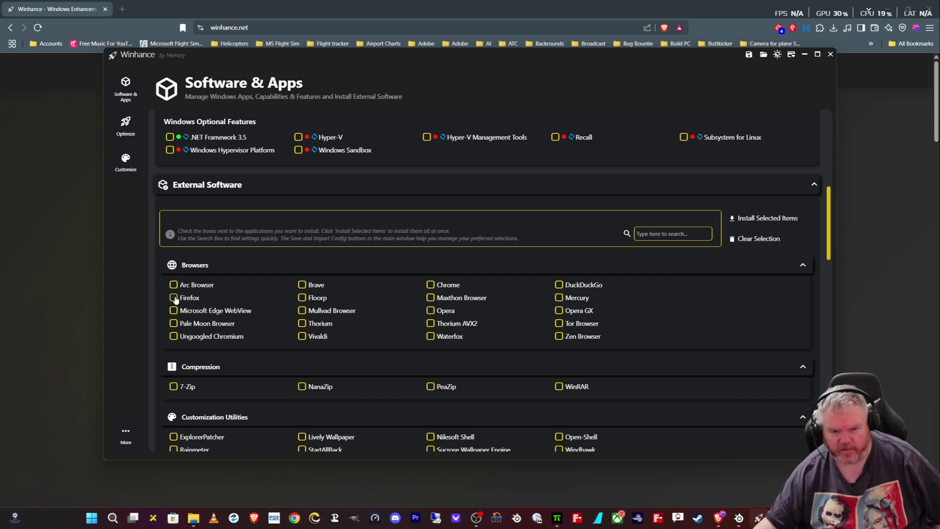
{"action": "scroll", "coordinate": [542, 268], "scroll_direction": "up", "scroll_amount": 10}
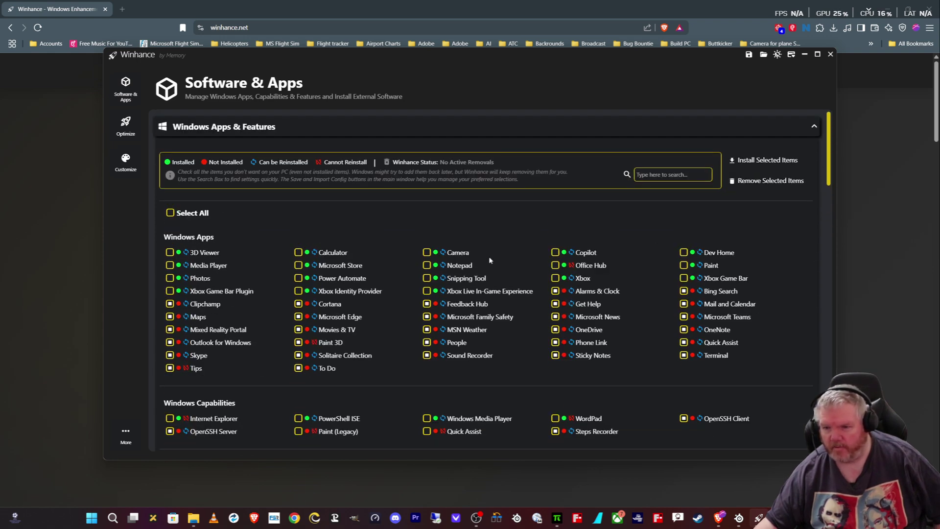
{"action": "scroll", "coordinate": [489, 257], "scroll_direction": "down", "scroll_amount": 10}
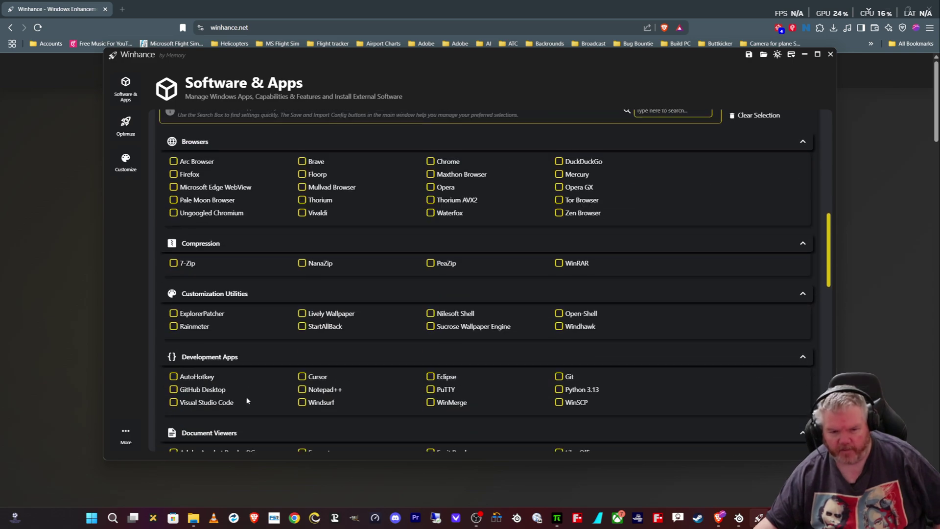
{"action": "scroll", "coordinate": [314, 369], "scroll_direction": "down", "scroll_amount": 5}
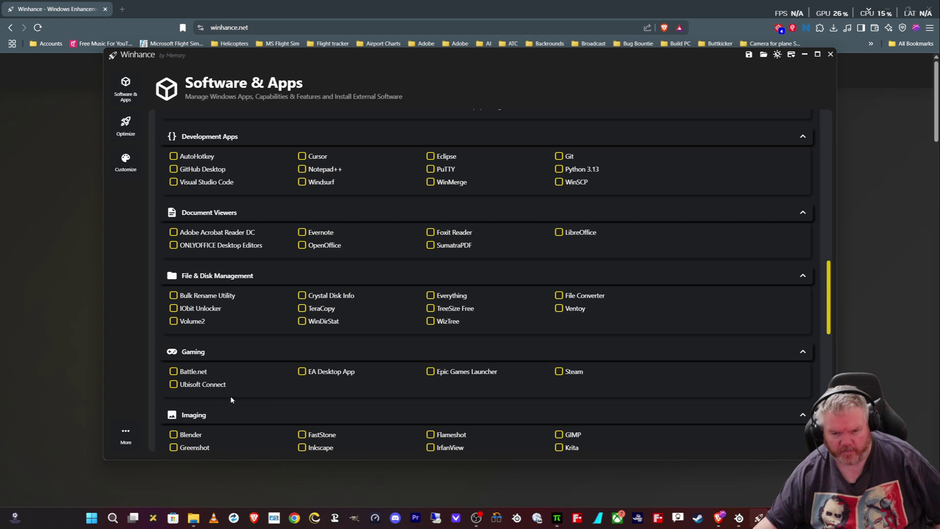
{"action": "scroll", "coordinate": [231, 400], "scroll_direction": "down", "scroll_amount": 3}
{"action": "scroll", "coordinate": [234, 396], "scroll_direction": "down", "scroll_amount": 2}
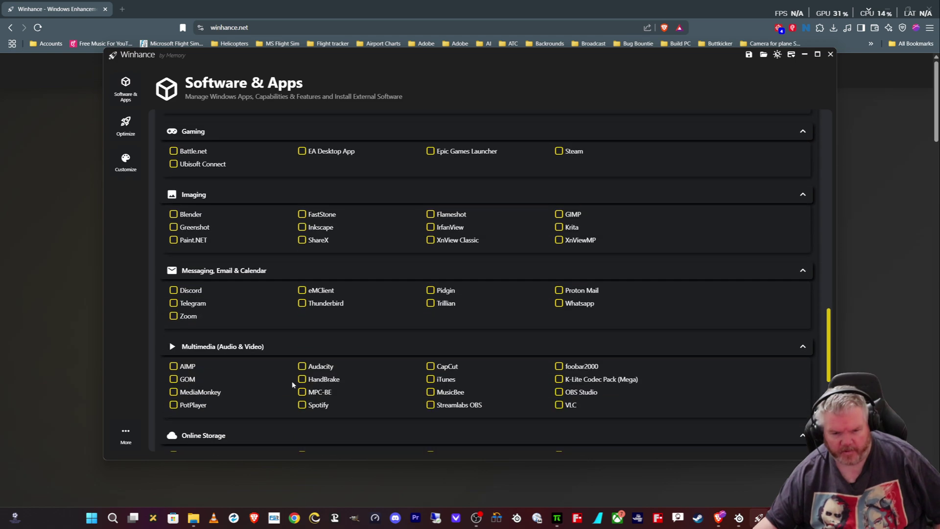
{"action": "scroll", "coordinate": [343, 380], "scroll_direction": "down", "scroll_amount": 7}
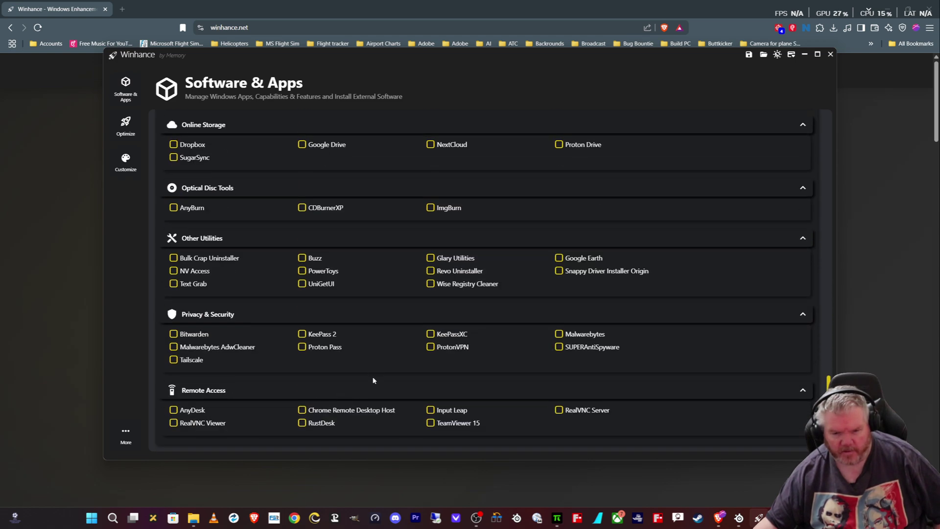
{"action": "scroll", "coordinate": [313, 387], "scroll_direction": "up", "scroll_amount": 12}
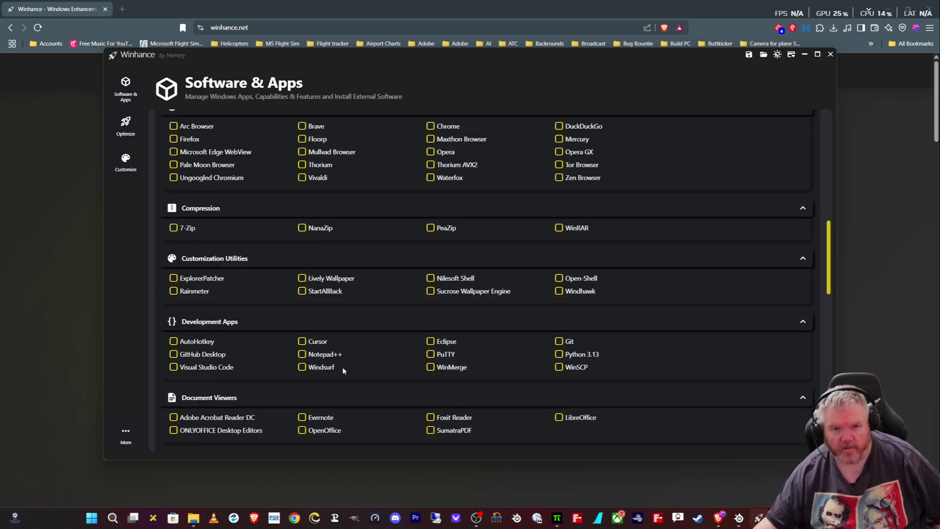
{"action": "scroll", "coordinate": [362, 357], "scroll_direction": "up", "scroll_amount": 15}
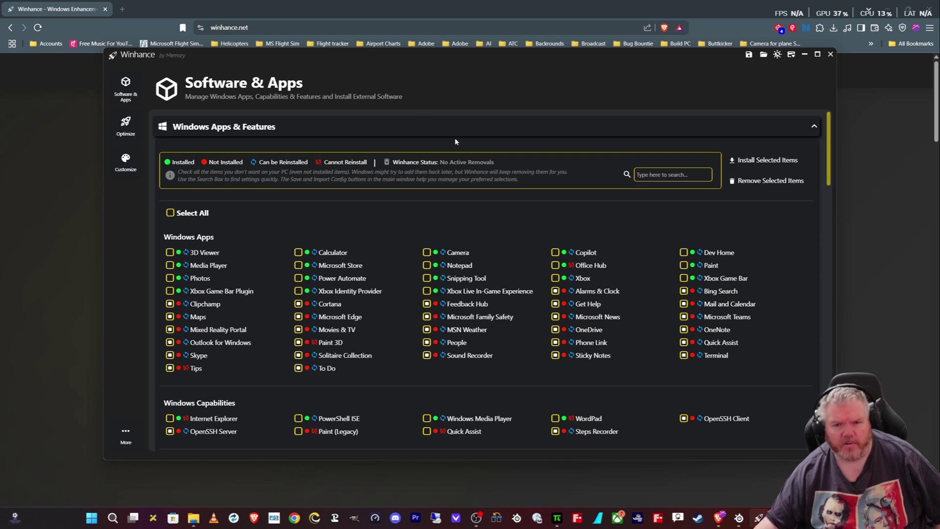
Step: Scroll through the Software & Apps list and back to the top
{"action": "scroll", "coordinate": [390, 240], "scroll_direction": "down", "scroll_amount": 6}
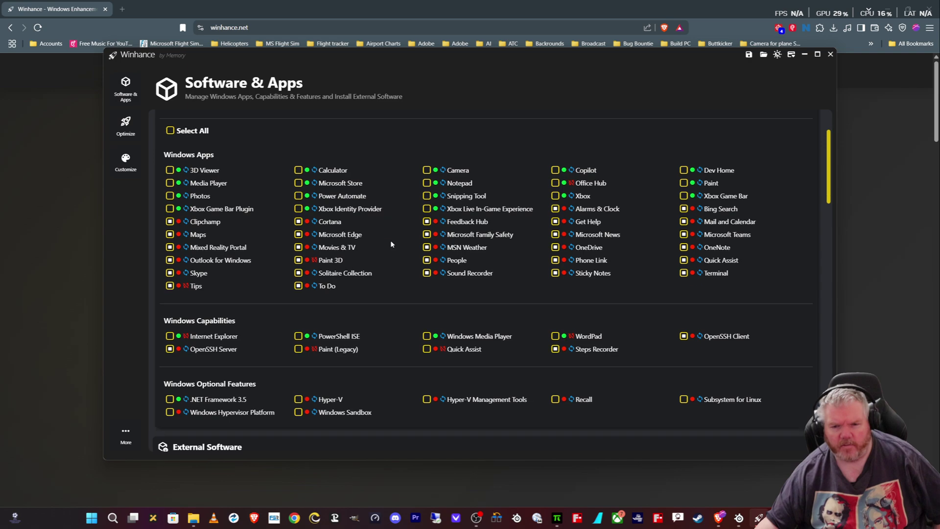
{"action": "scroll", "coordinate": [391, 244], "scroll_direction": "down", "scroll_amount": 7}
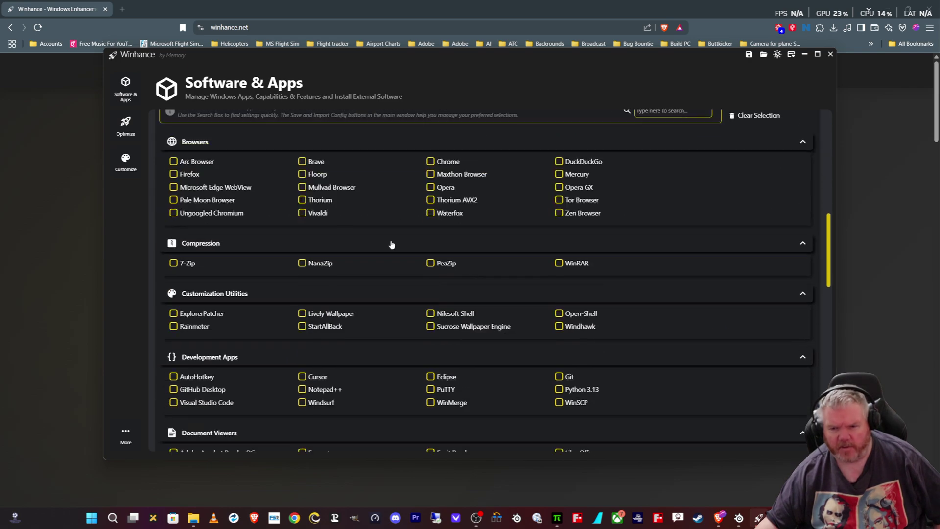
{"action": "scroll", "coordinate": [390, 240], "scroll_direction": "up", "scroll_amount": 13}
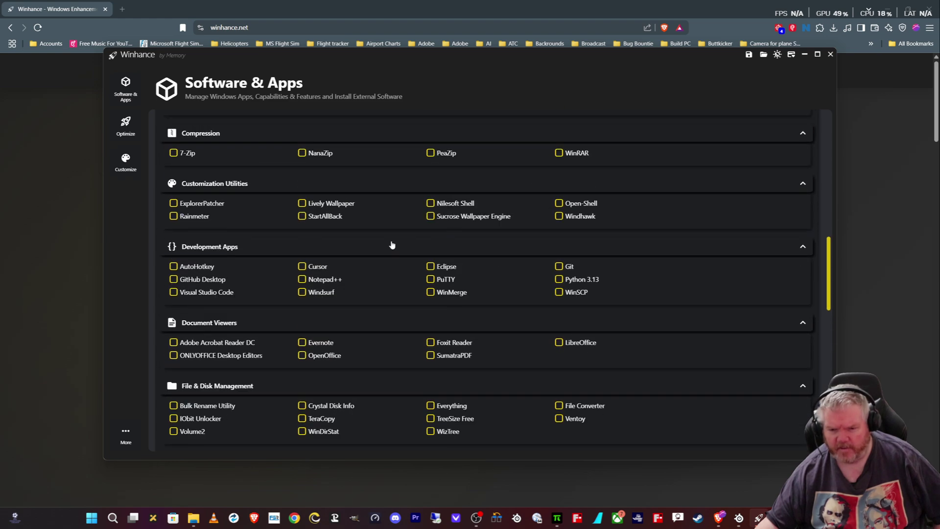
{"action": "scroll", "coordinate": [391, 240], "scroll_direction": "up", "scroll_amount": 2}
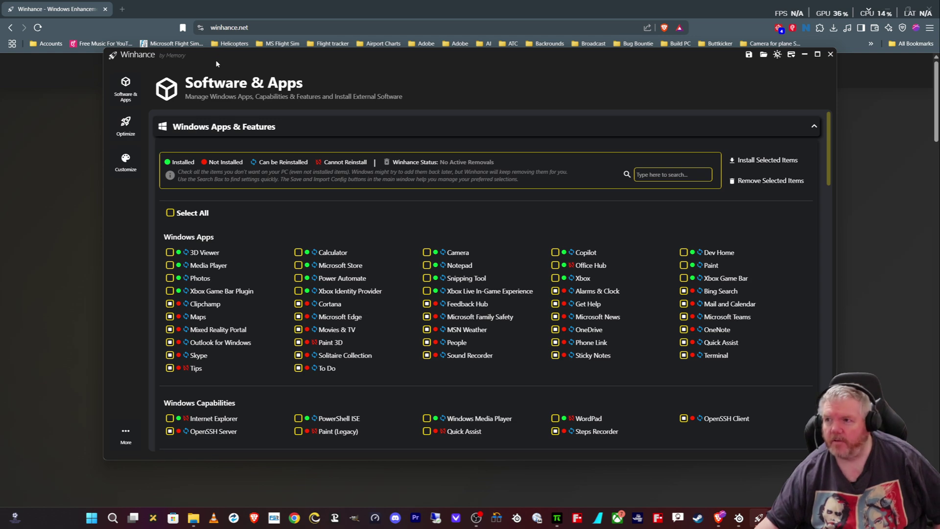
{"action": "scroll", "coordinate": [204, 84], "scroll_direction": "up", "scroll_amount": 1}
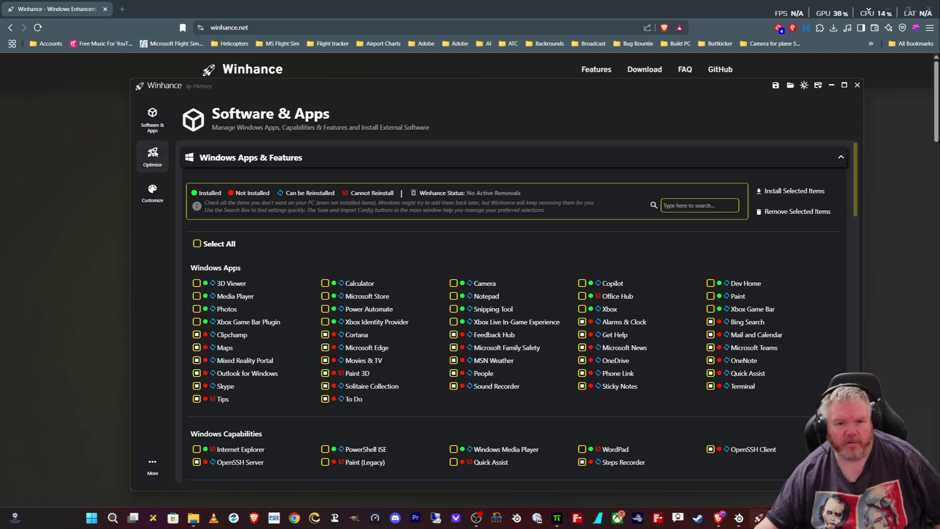
Step: Switch via Optimizations to the Customizations page showing Windows Theme, Taskbar and Start Menu
{"action": "left_click", "coordinate": [152, 157]}
{"action": "left_click", "coordinate": [153, 192]}
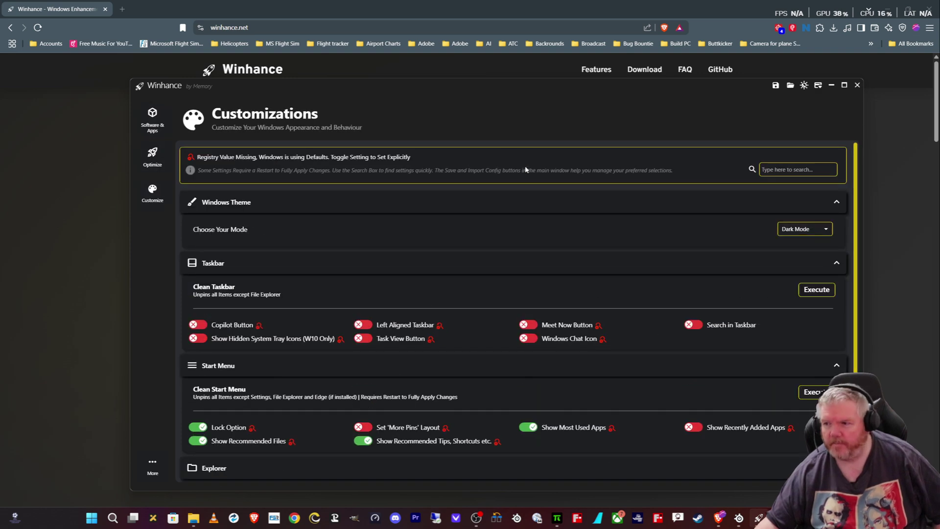
{"action": "scroll", "coordinate": [523, 168], "scroll_direction": "down", "scroll_amount": 1}
{"action": "scroll", "coordinate": [497, 205], "scroll_direction": "up", "scroll_amount": 1}
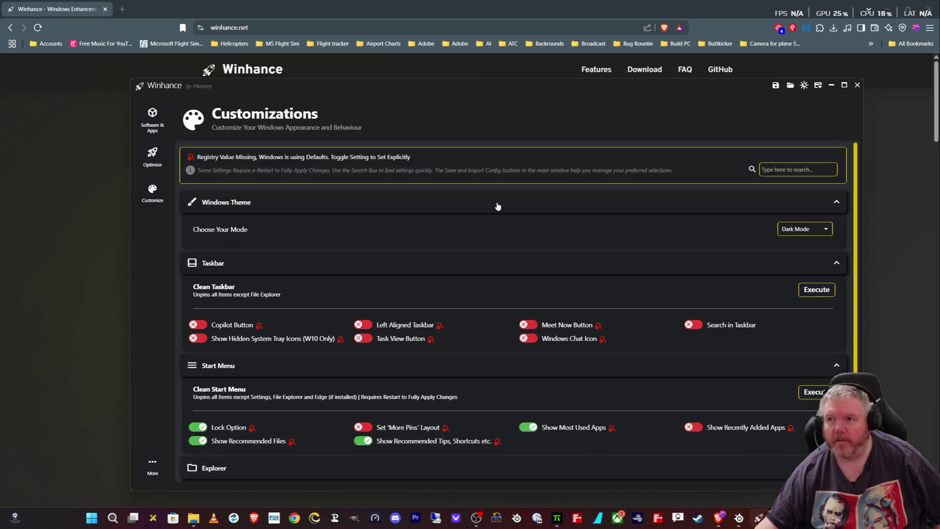